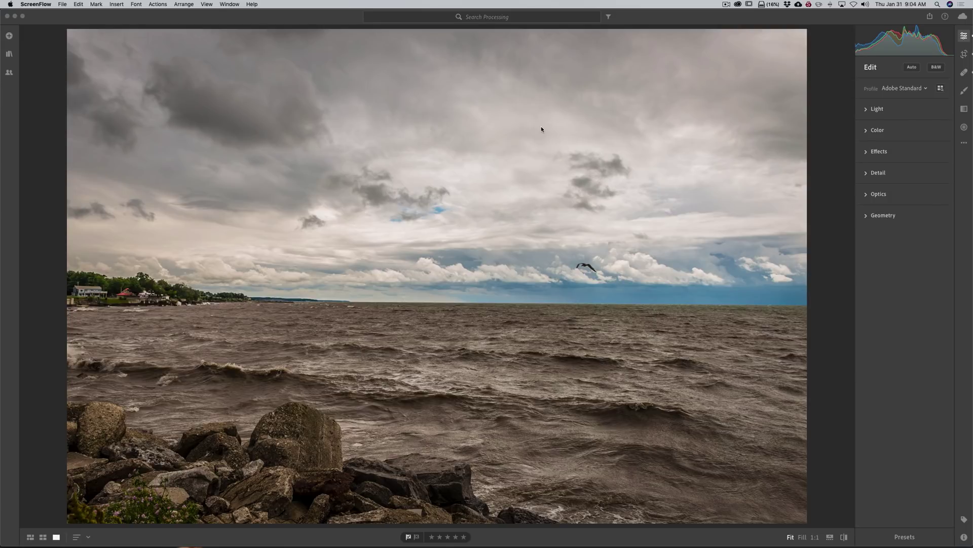
Step: Level the lake photo's horizon with Upright set to Level, then advance to the city hall photo
left_click(867, 215)
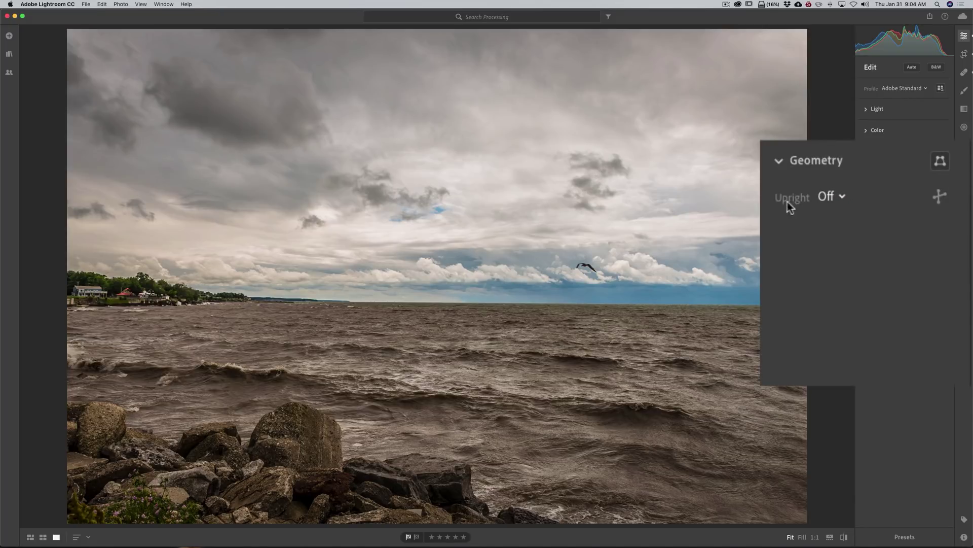
left_click(842, 197)
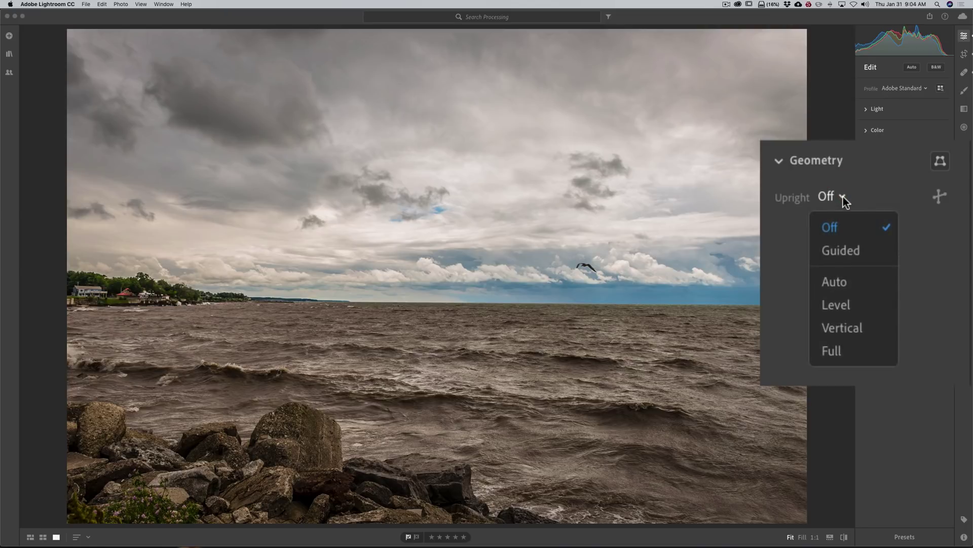
left_click(844, 306)
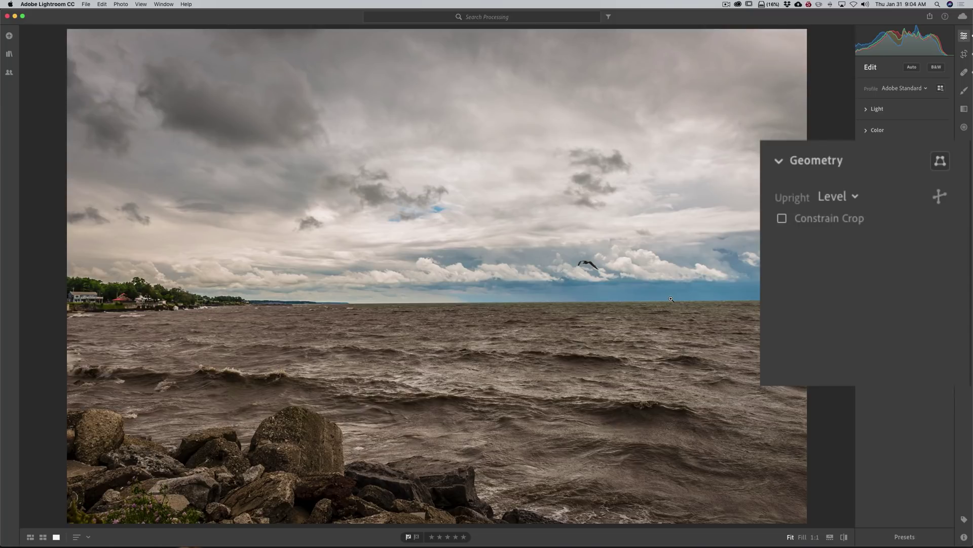
key("Right")
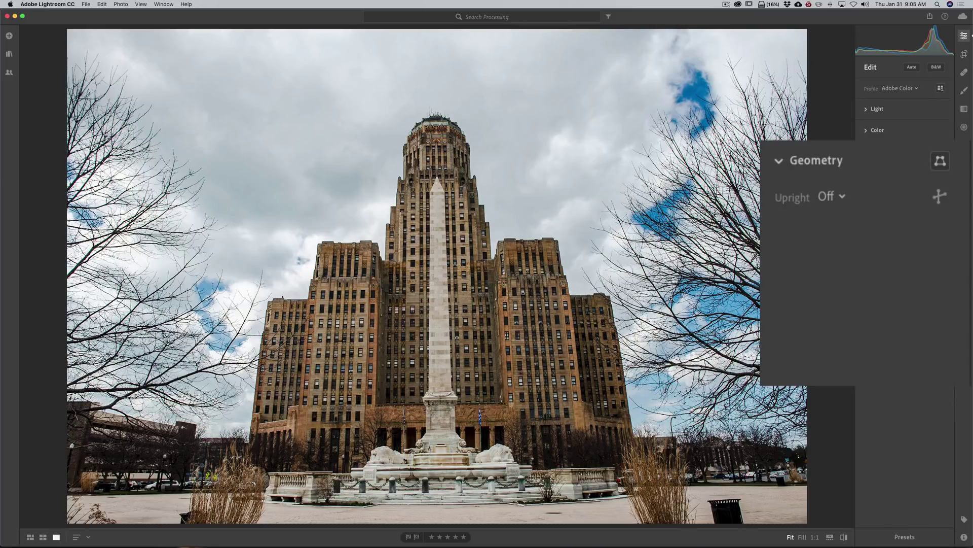
left_click(832, 203)
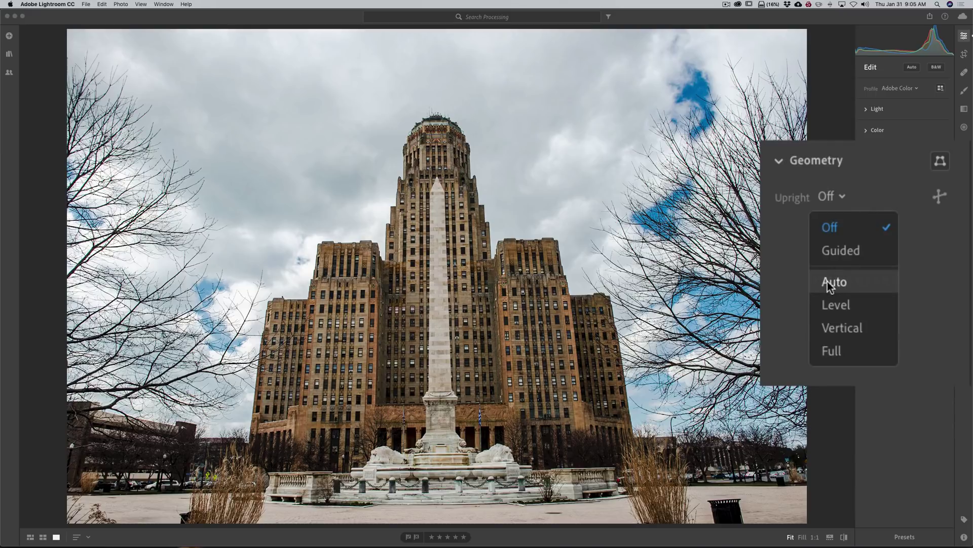
left_click(854, 284)
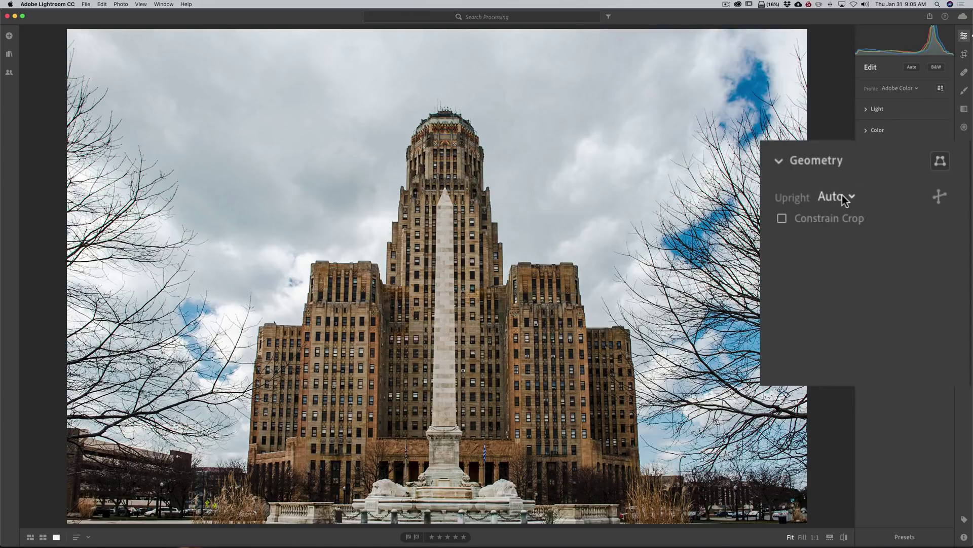
key("super+z")
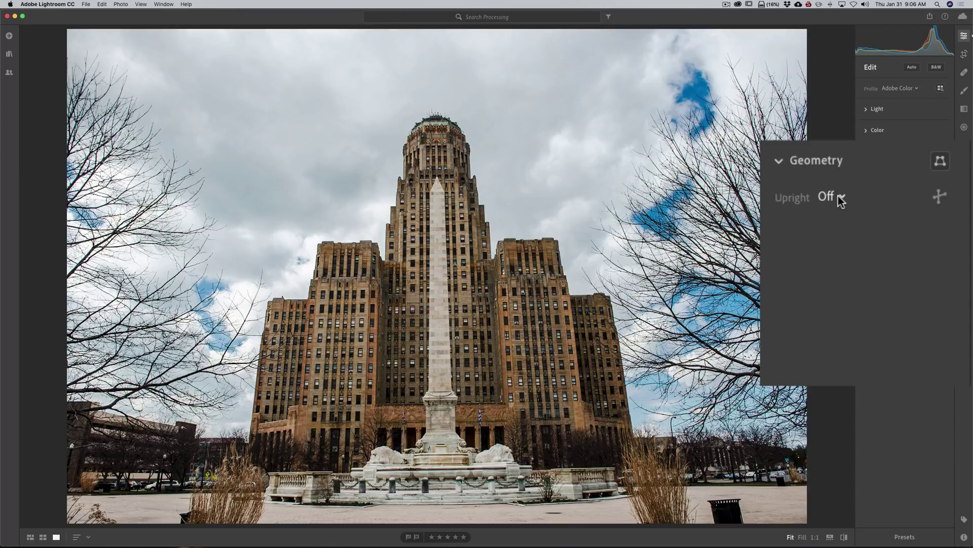
left_click(838, 197)
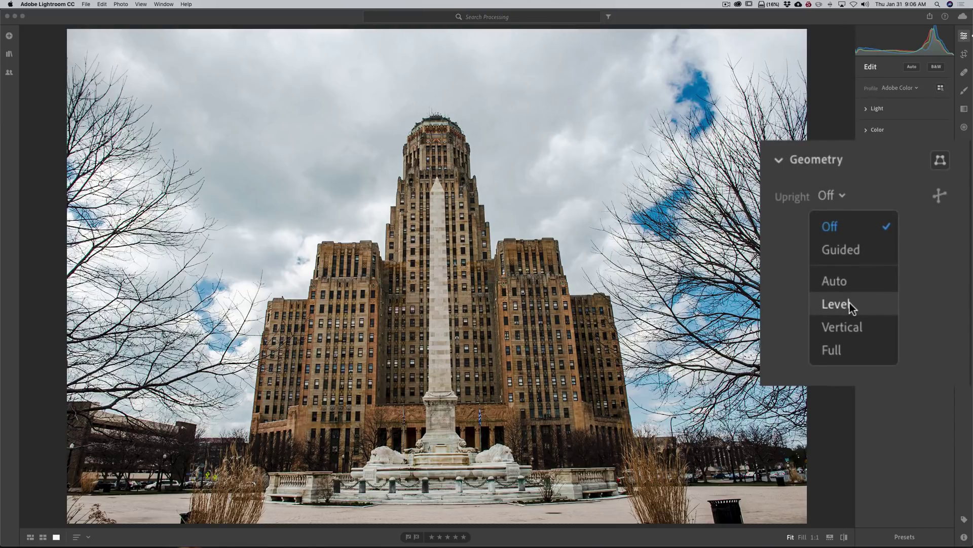
left_click(866, 330)
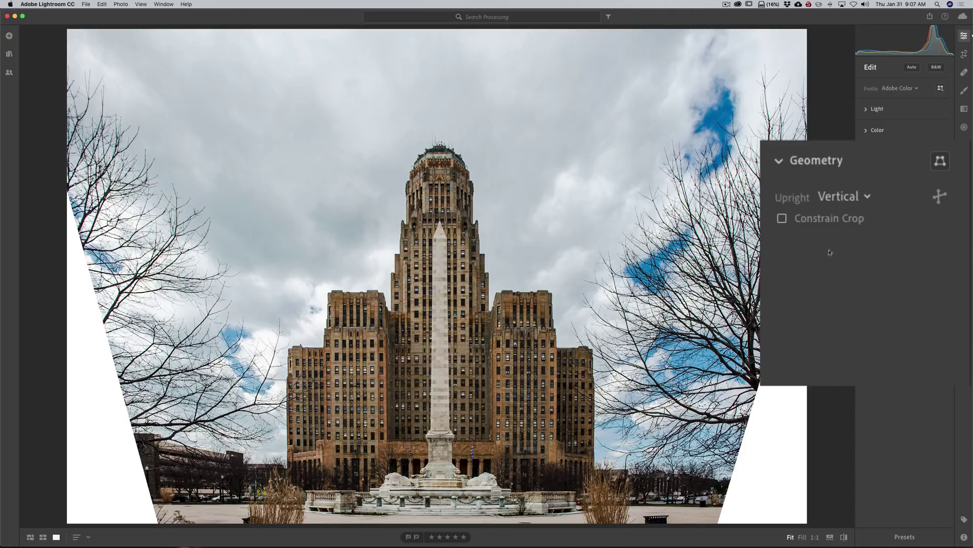
left_click(783, 218)
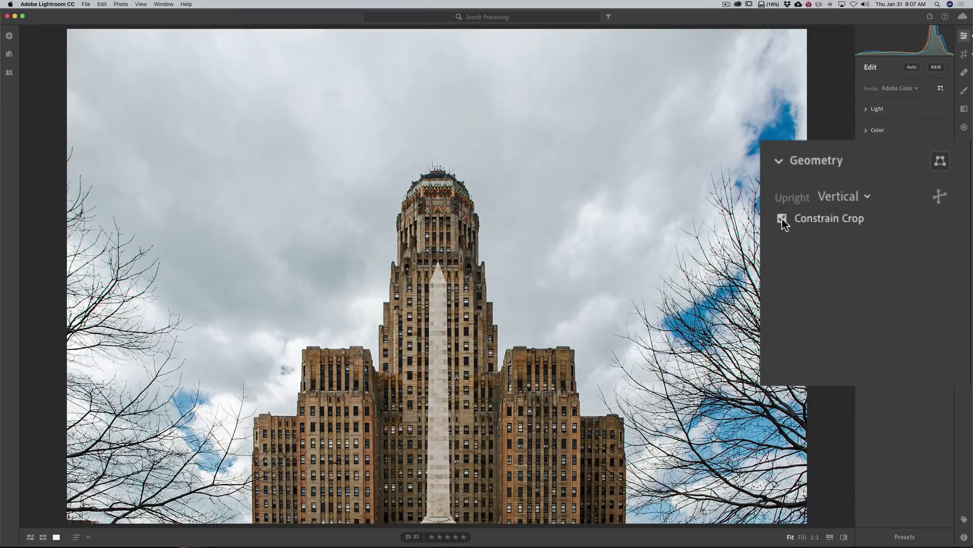
key("super+z")
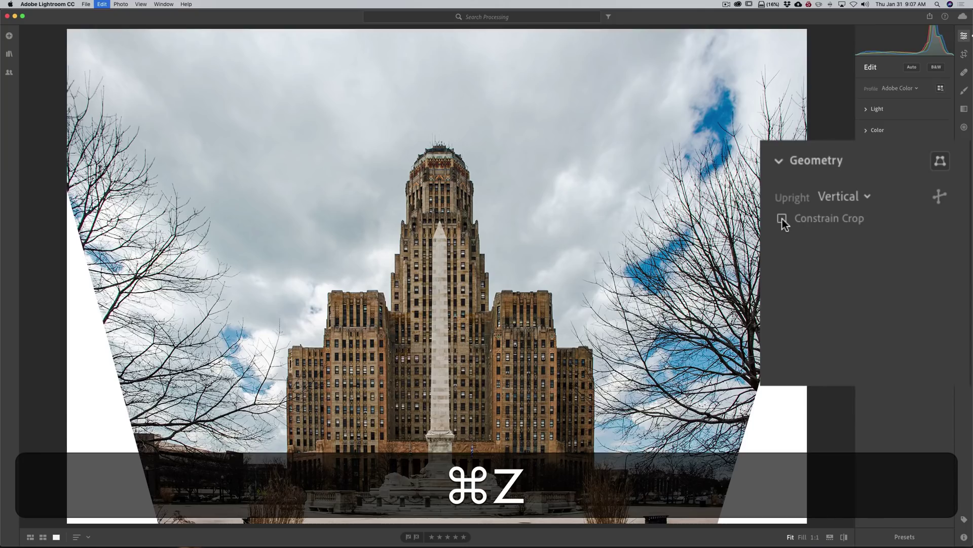
key("super+z")
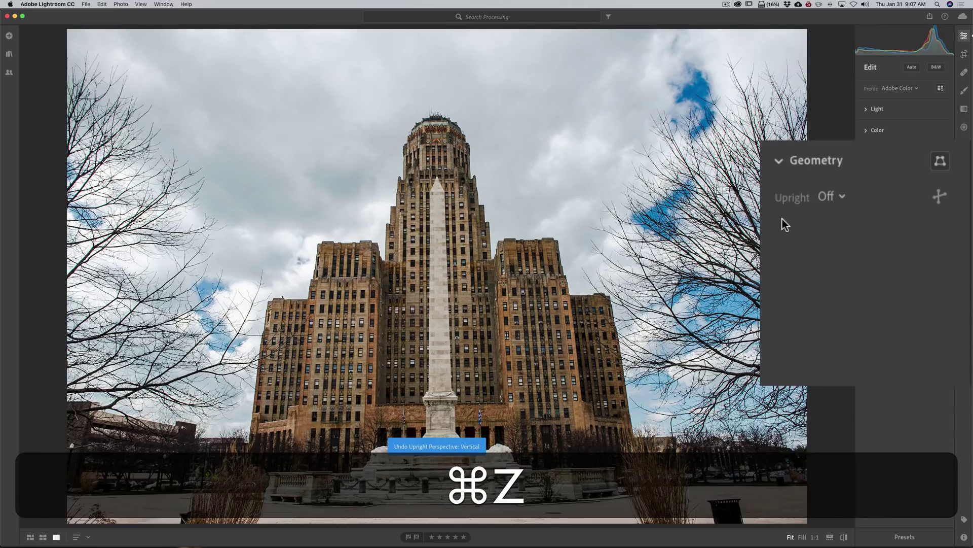
Step: Apply Full Upright perspective correction with Constrain Crop on the city hall photo
left_click(830, 196)
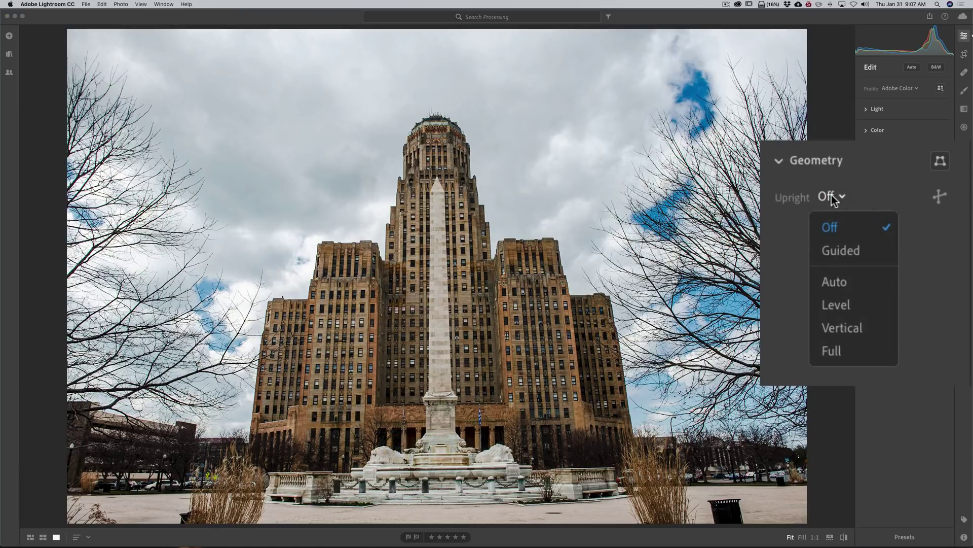
left_click(837, 352)
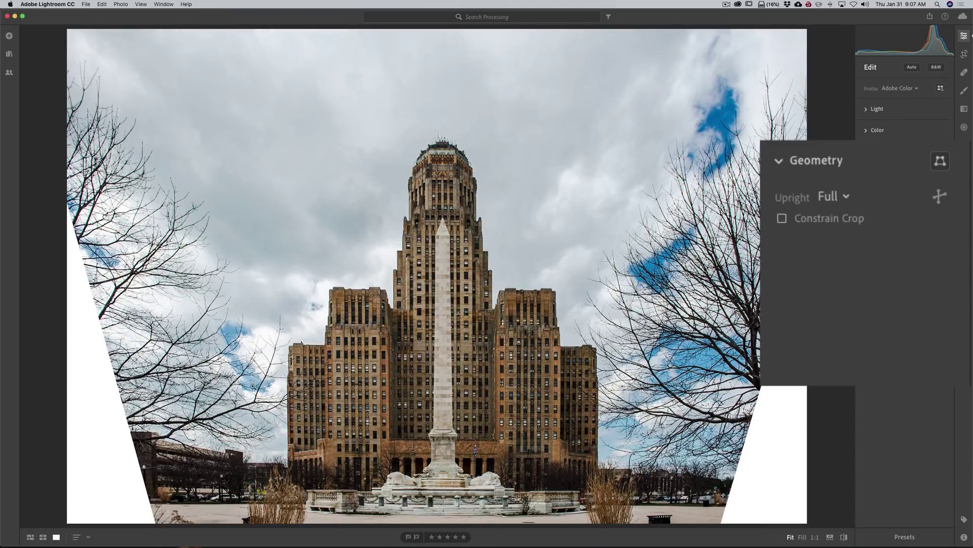
left_click(782, 219)
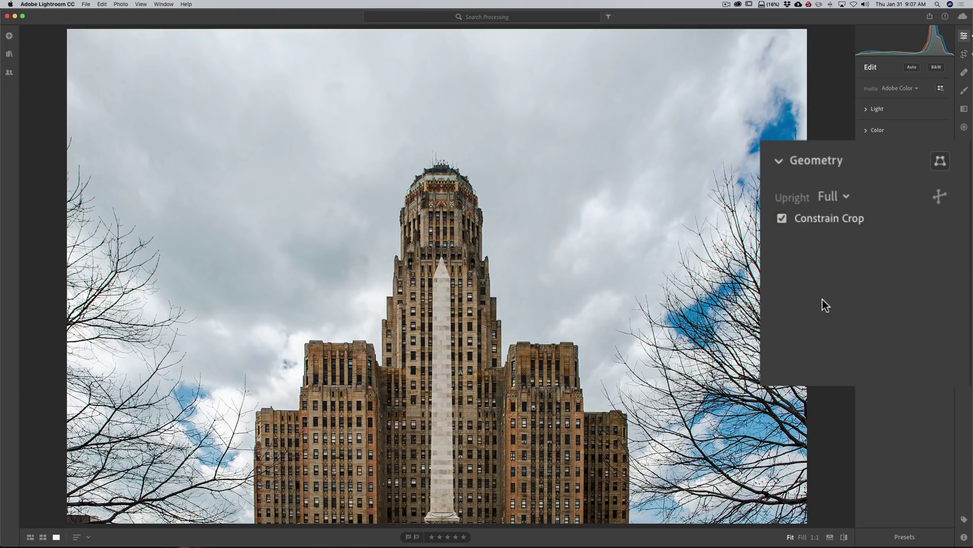
Step: Undo Constrain Crop and the Full correction, bringing Upright back to Off
key("super+z")
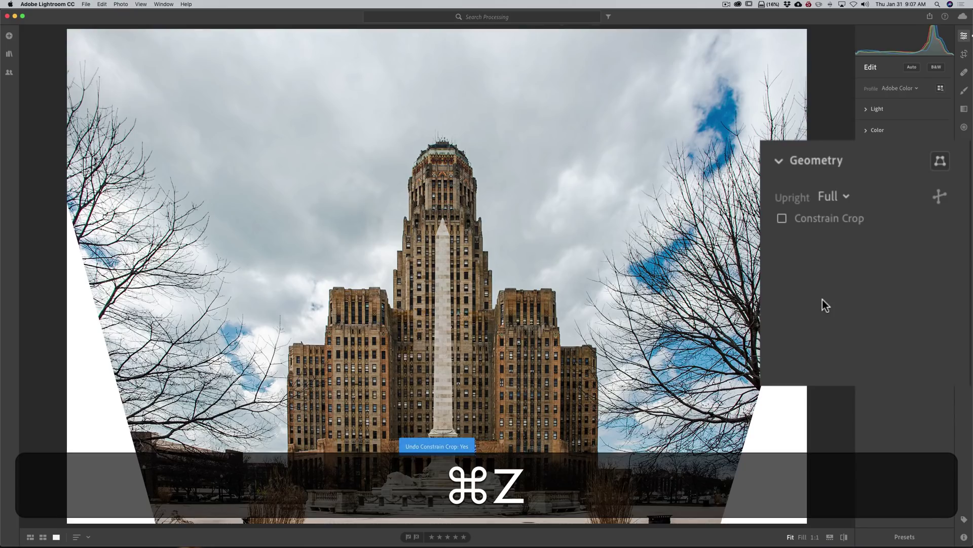
key("super+z")
left_click(835, 195)
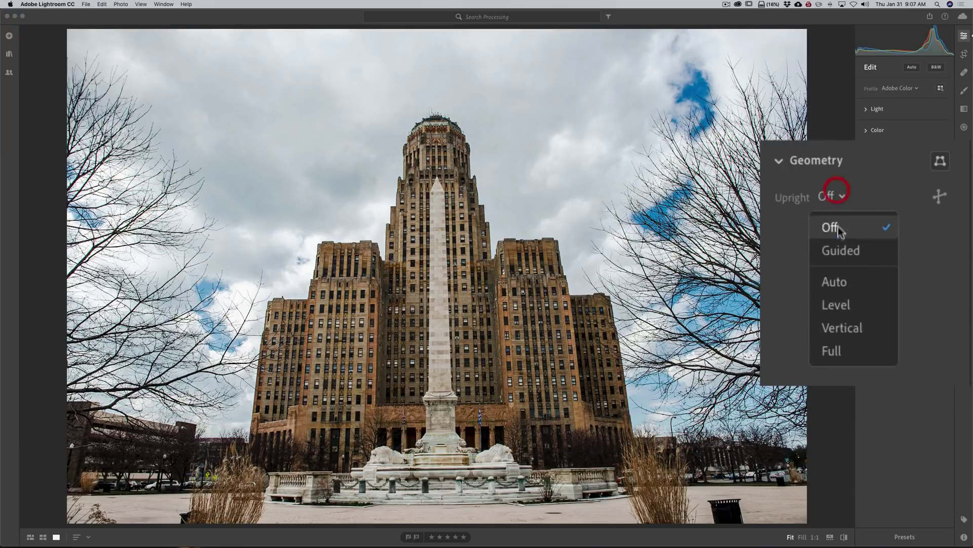
Step: Apply Auto Upright correction, then rotate the photo slightly in Crop & Rotate
left_click(842, 281)
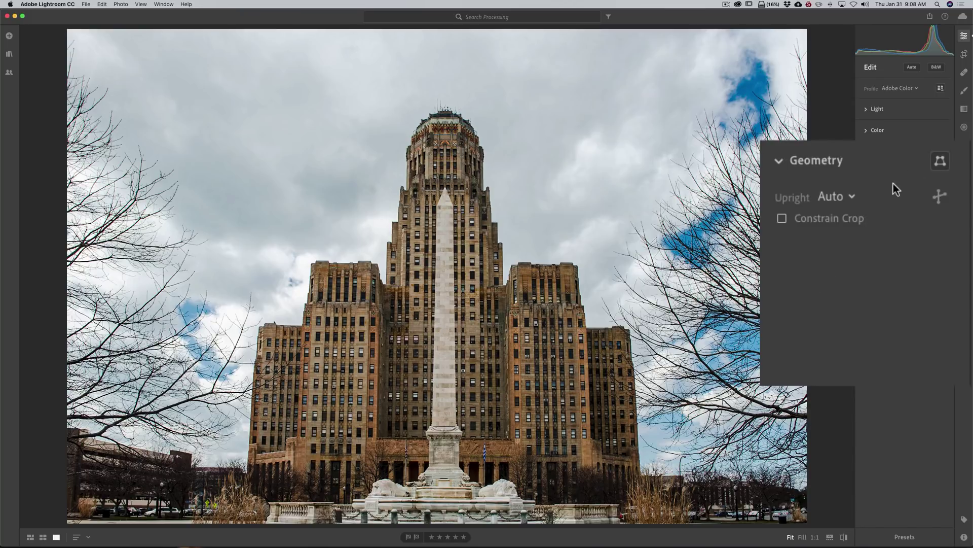
left_click(965, 54)
left_click_drag(825, 112, 822, 110)
Step: Undo the rotation and leave crop mode for the Edit panel
key("super+z")
key("super+z")
left_click(965, 53)
left_click(964, 36)
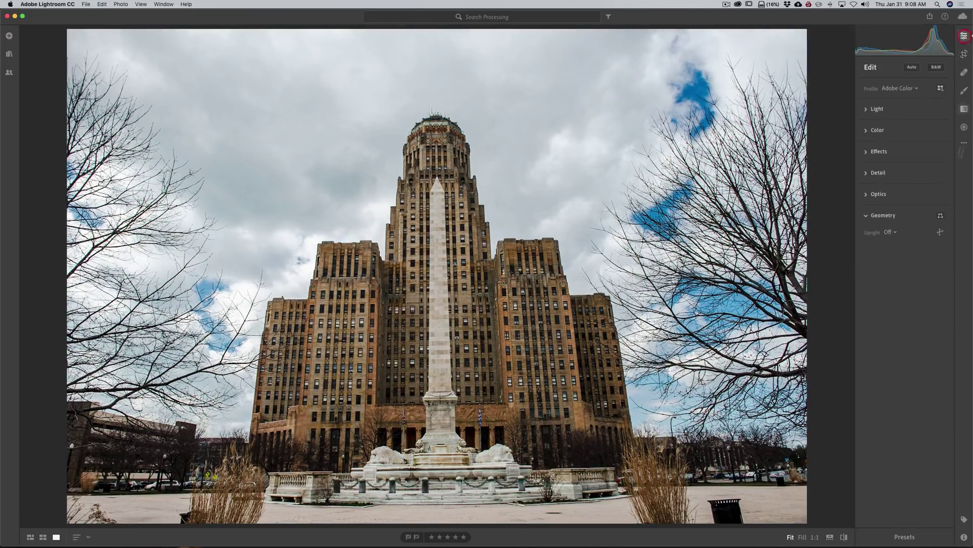
Step: Choose Guided from the Upright correction modes
left_click(891, 232)
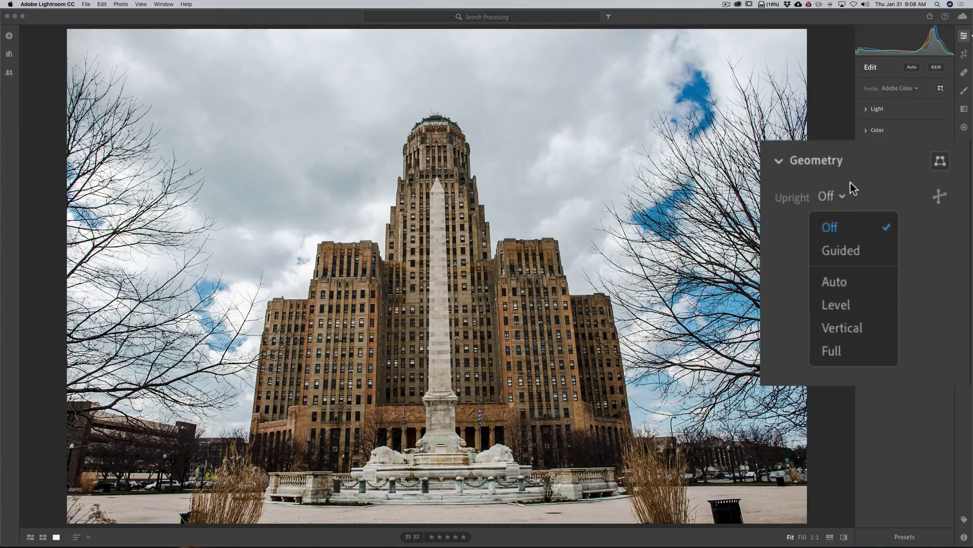
left_click(842, 195)
left_click(837, 198)
left_click(845, 256)
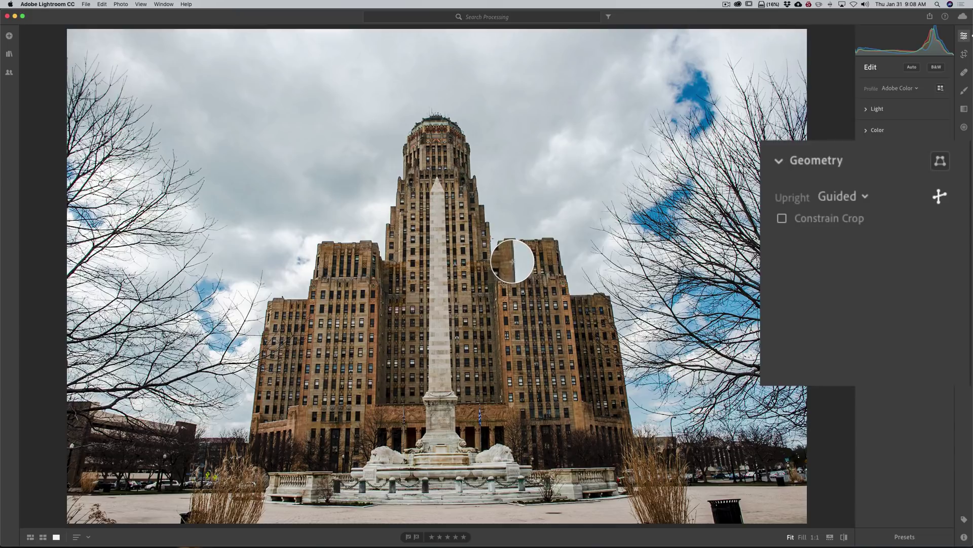
Step: Set Upright to Off, then switch on the Guided Upright tool
left_click(862, 196)
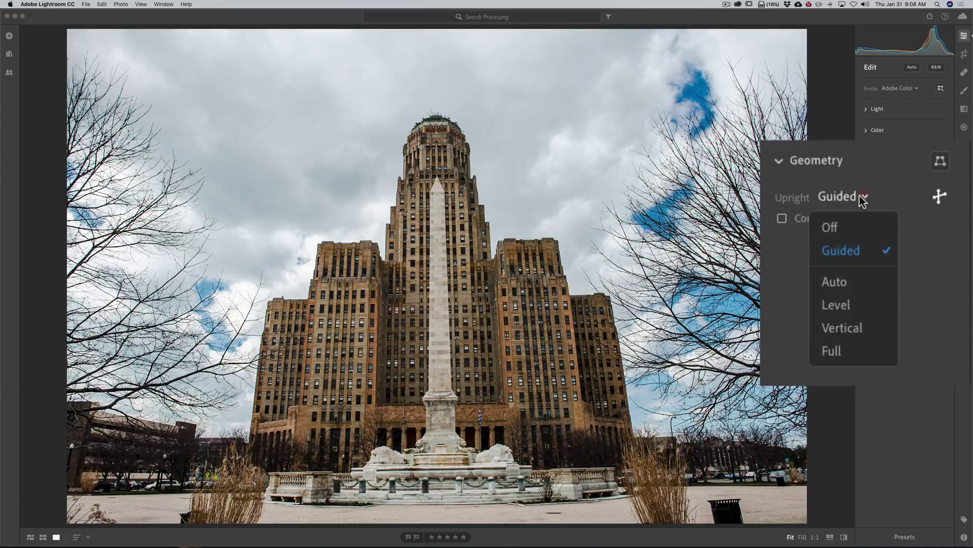
left_click(837, 223)
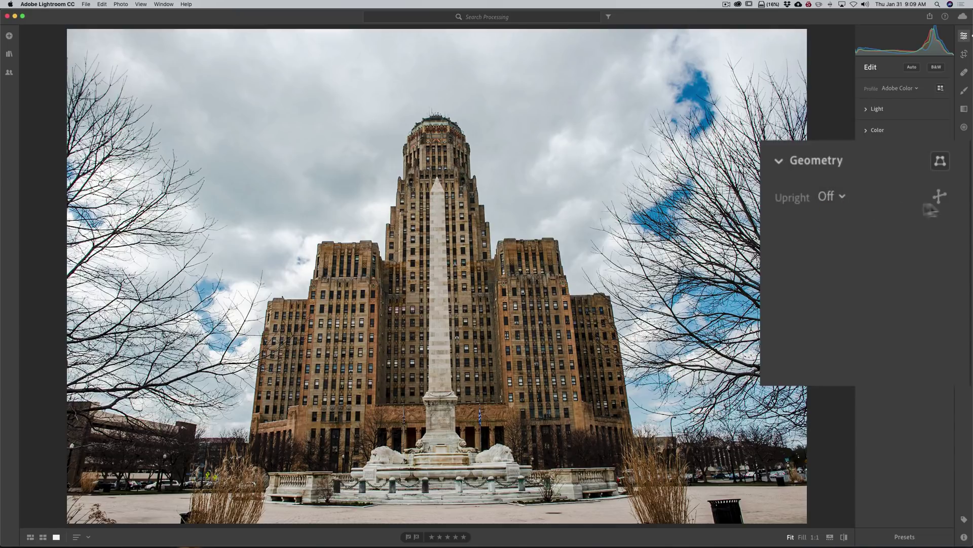
left_click(940, 198)
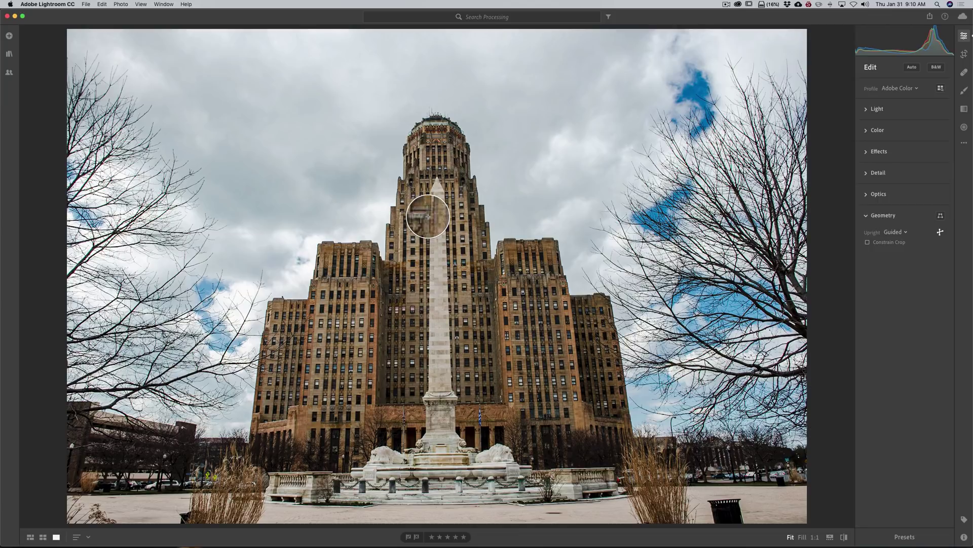
Step: Draw Guided Upright guides down the left and right edges of the central tower
left_click_drag(406, 193, 405, 402)
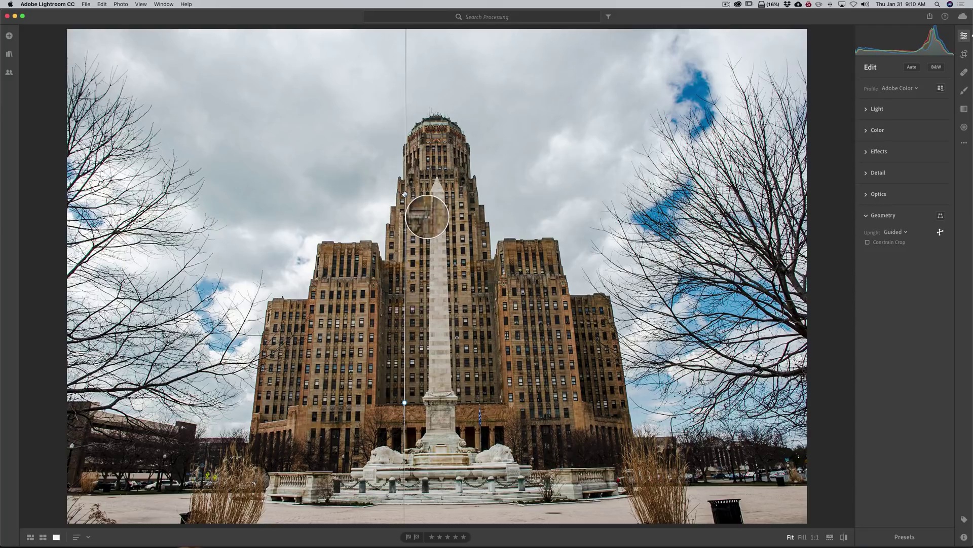
left_click_drag(404, 194, 406, 194)
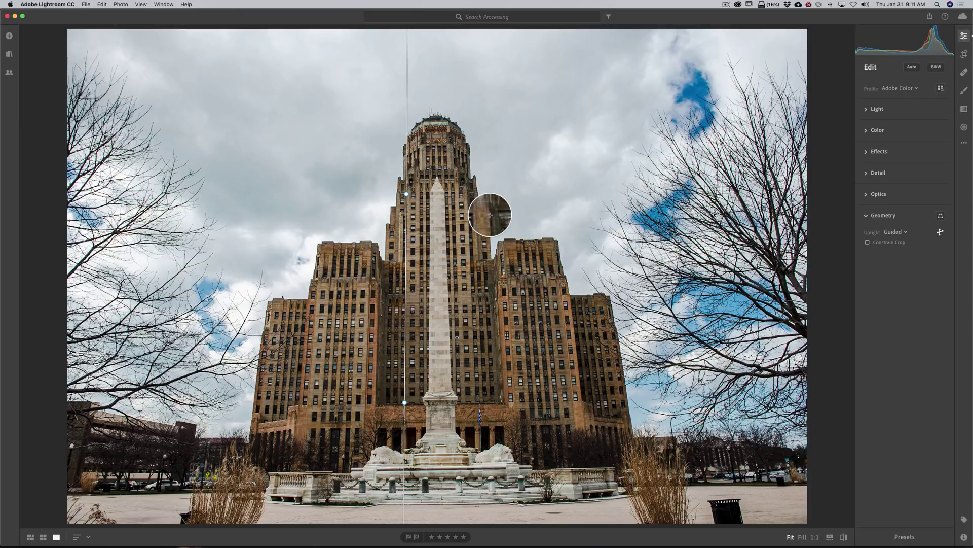
left_click_drag(467, 193, 476, 402)
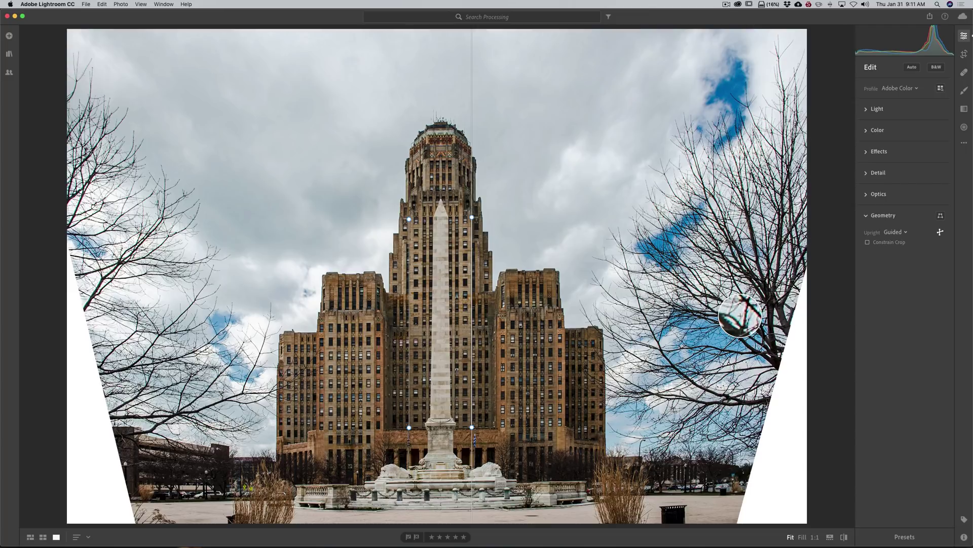
left_click(905, 232)
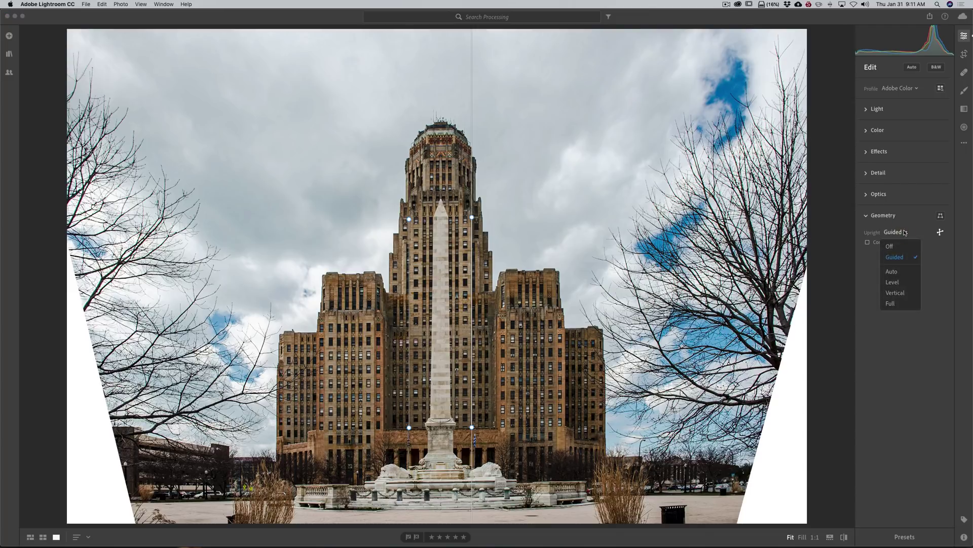
left_click(914, 230)
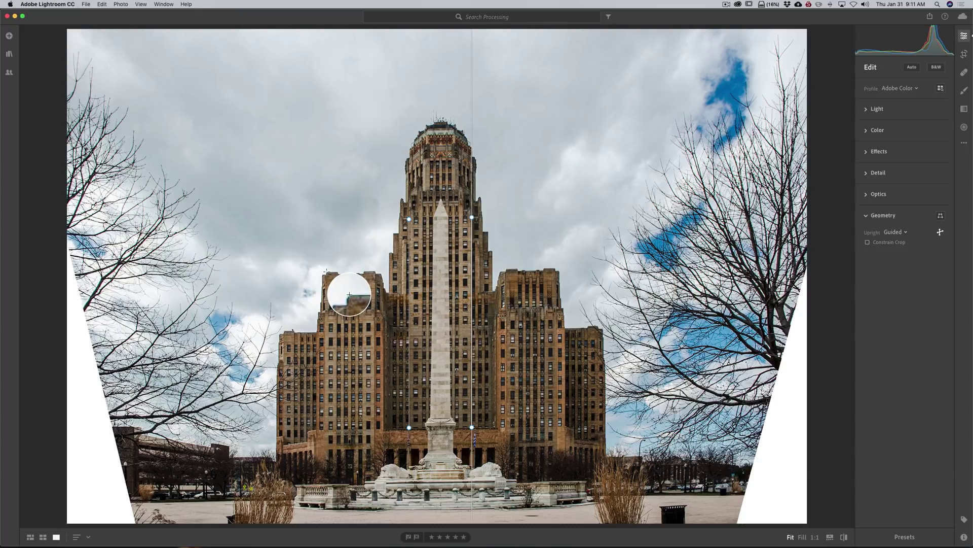
Step: Add horizontal guides across the wing rooflines and along the building's base
mouse_move(326, 271)
left_mouse_down()
mouse_move(583, 270)
mouse_move(554, 267)
left_mouse_up()
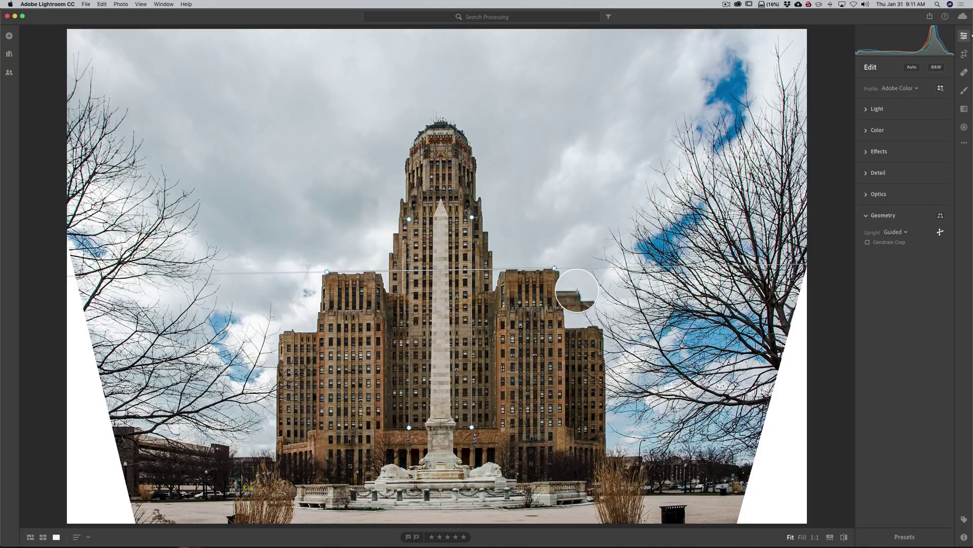
left_click_drag(555, 267, 554, 267)
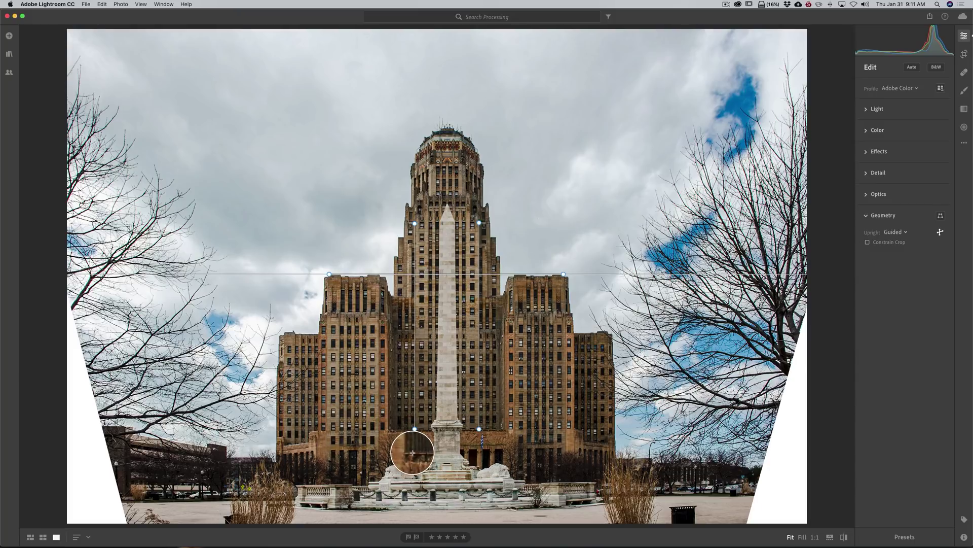
left_click_drag(389, 430, 501, 429)
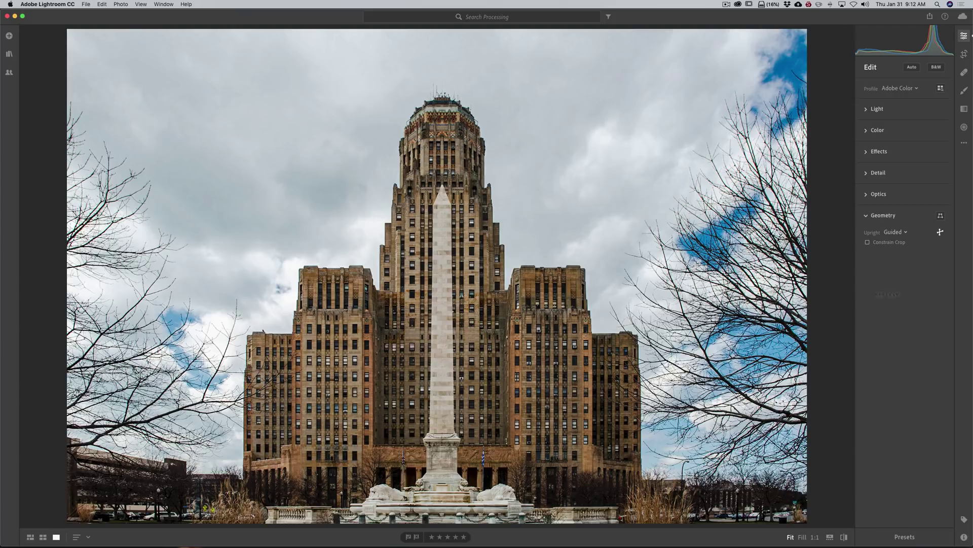
mouse_move(615, 530)
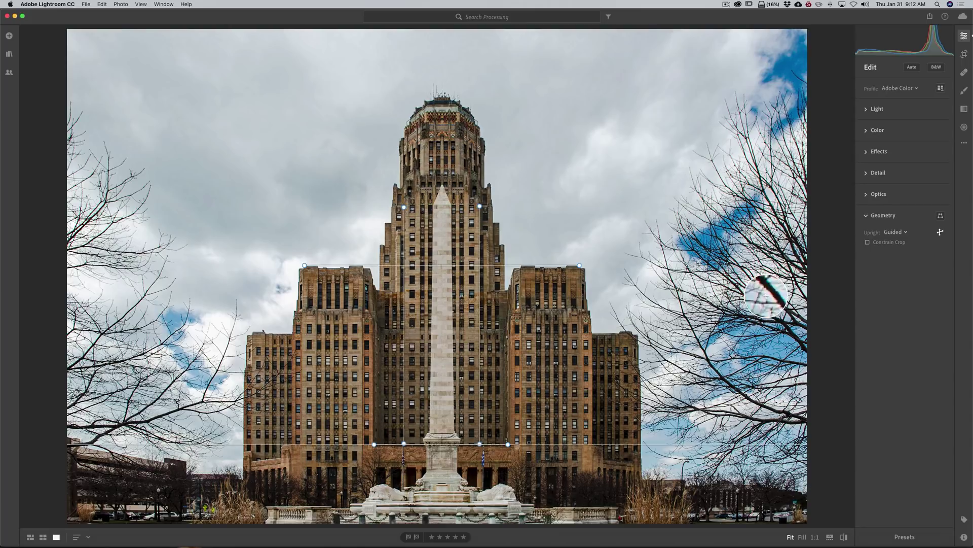
left_click(903, 236)
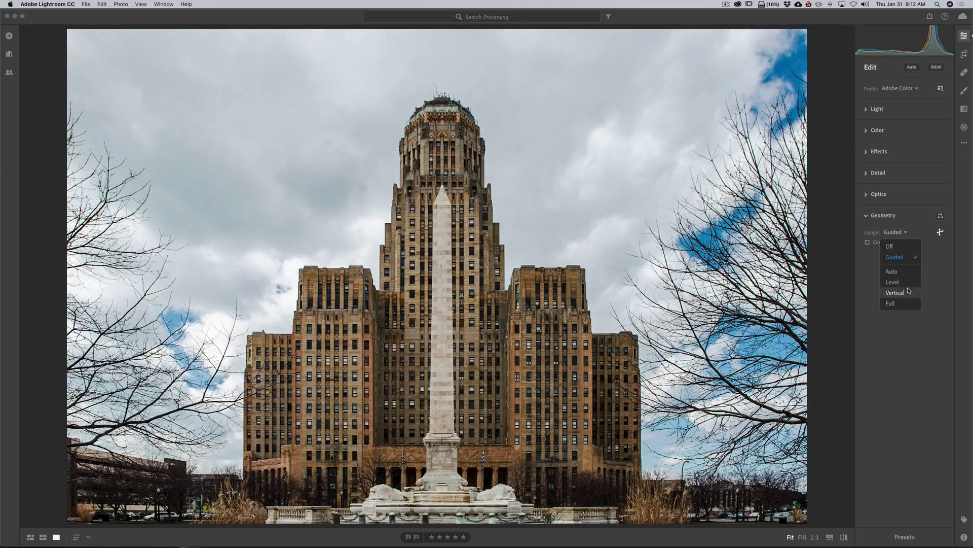
left_click(946, 269)
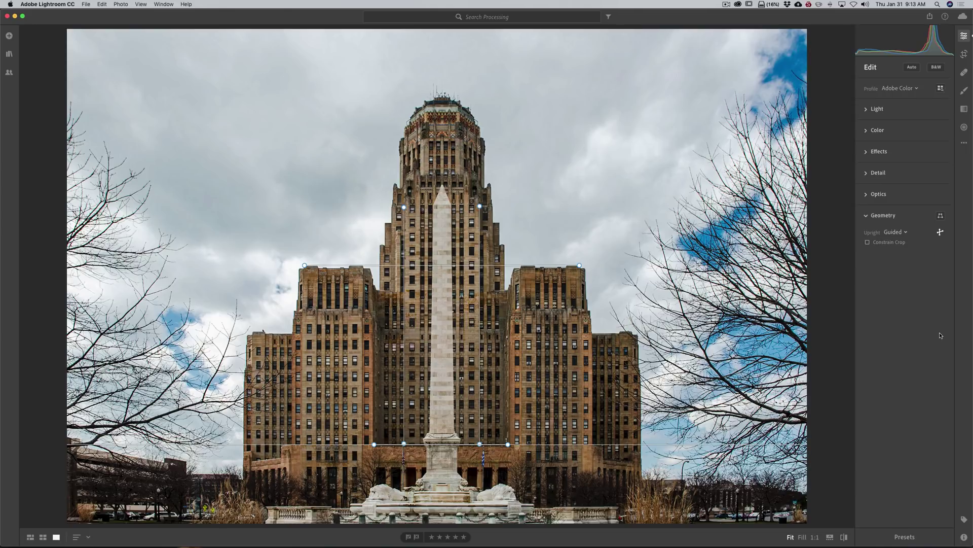
Step: Undo the three guides and Guided Upright, then toggle Enable Lens Corrections on and off
key("super+z")
key("super+z")
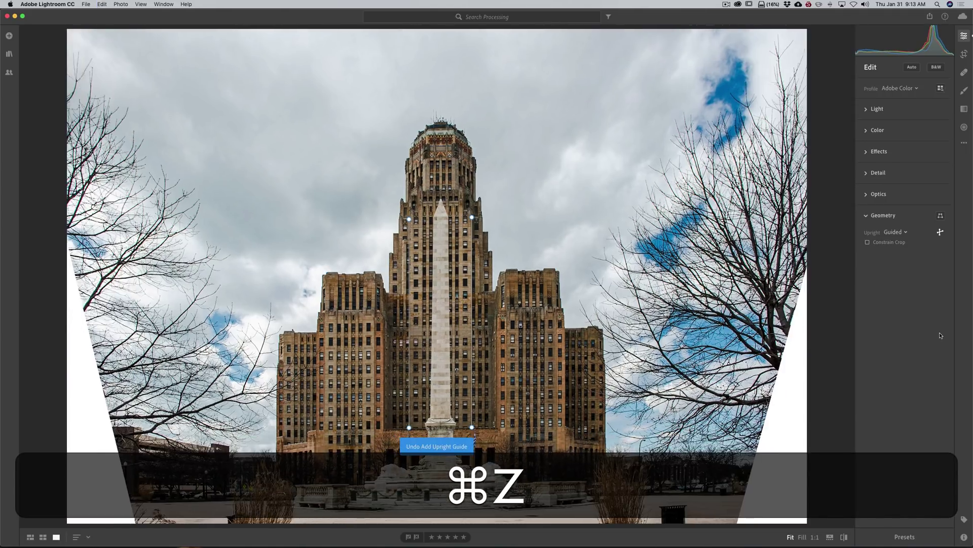
key("super+z")
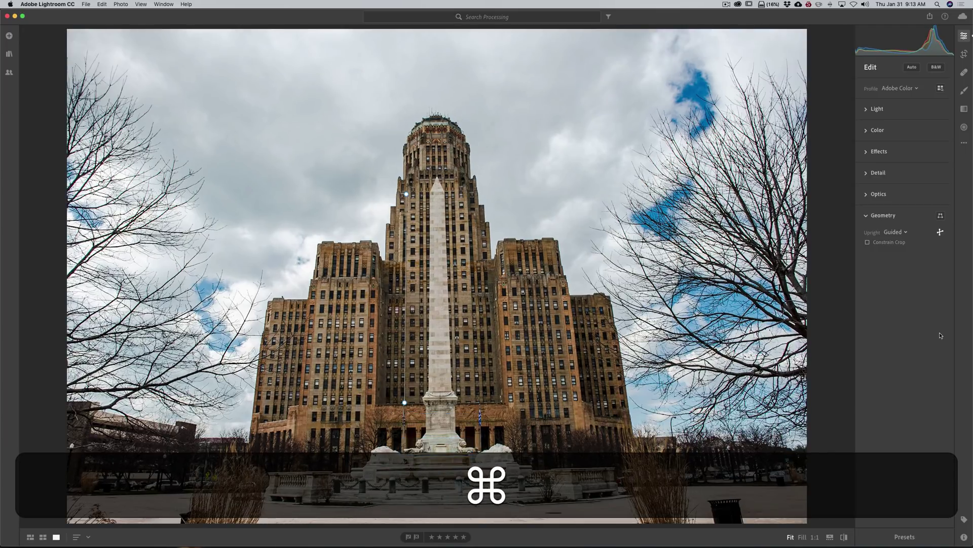
key("super+z")
key("super+z")
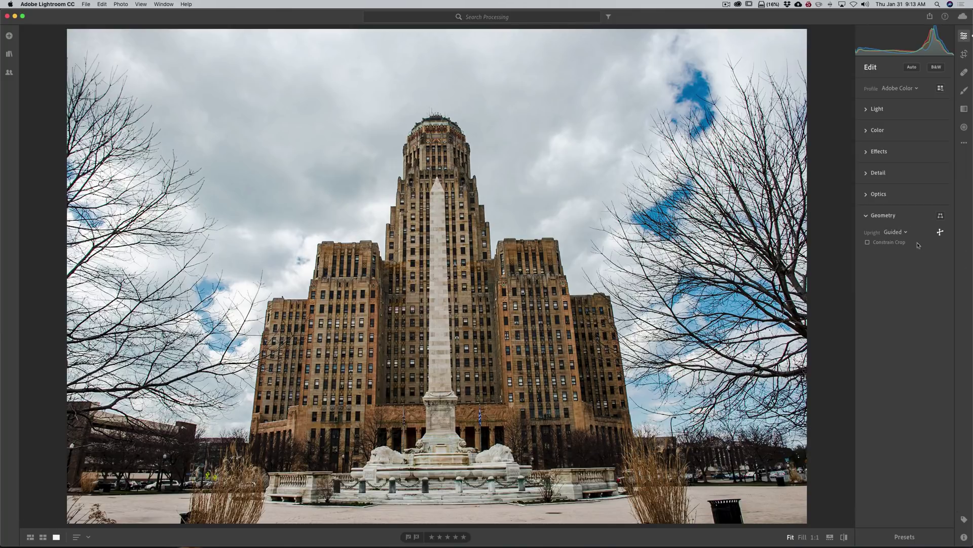
key("super+z")
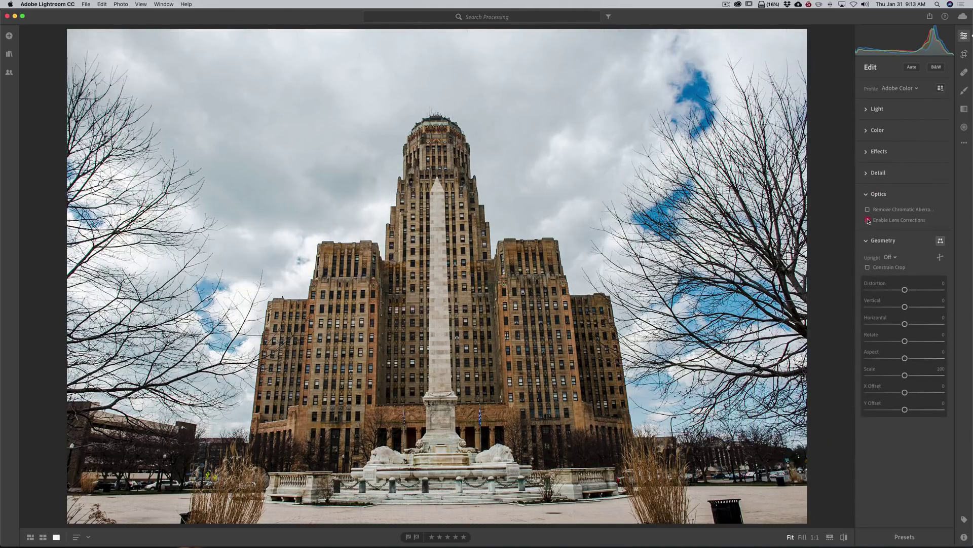
left_click(868, 220)
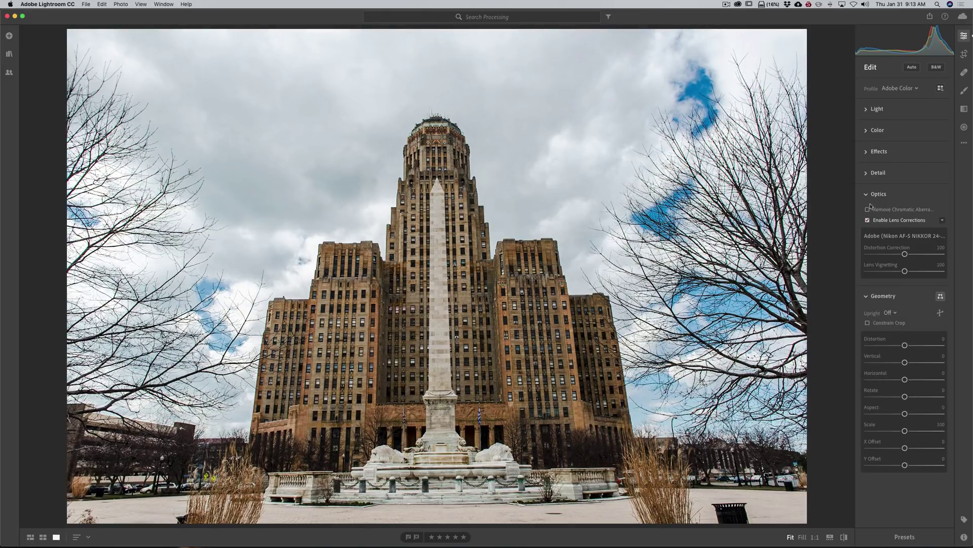
left_click(868, 220)
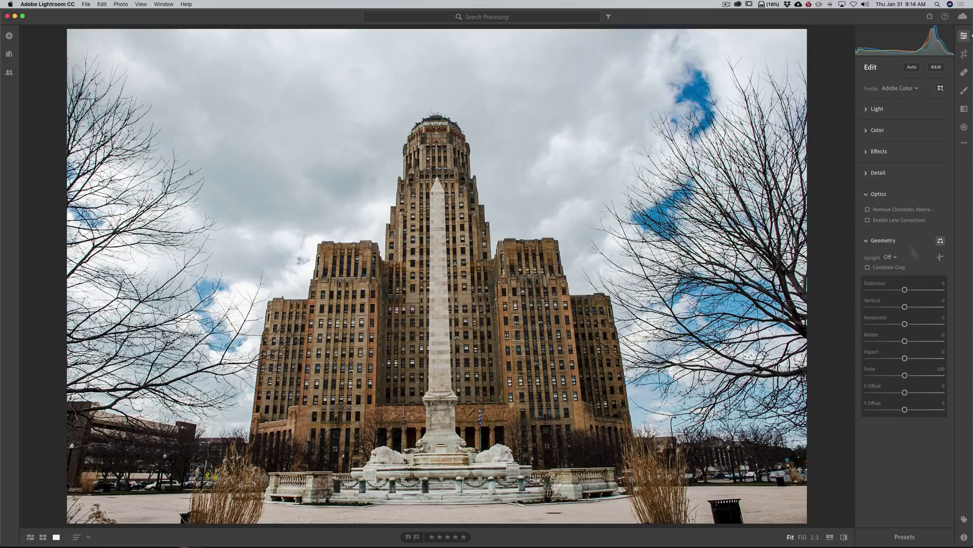
Step: Try positive Distortion with the grid, return it to 0, and undo Constrain Crop
left_click(905, 289)
left_click(869, 196)
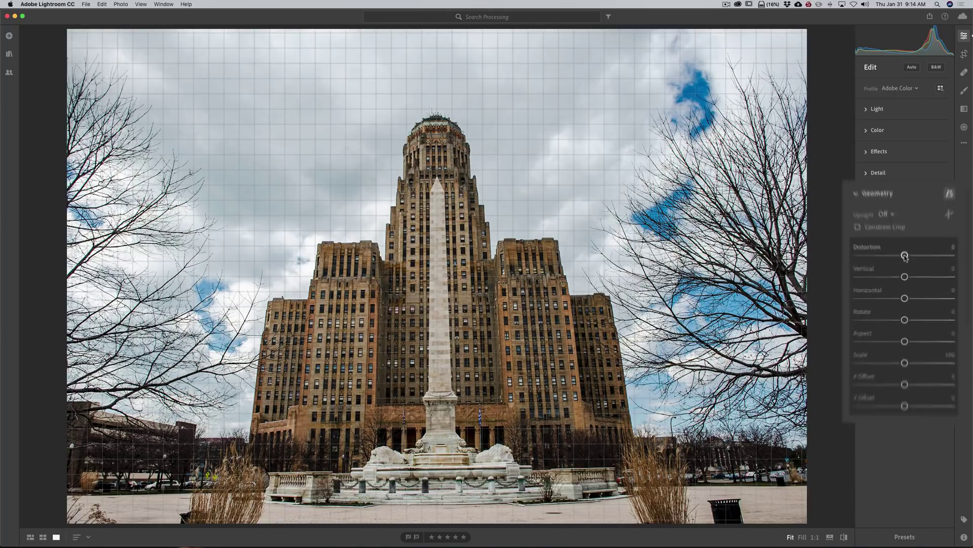
left_click_drag(861, 221, 893, 220)
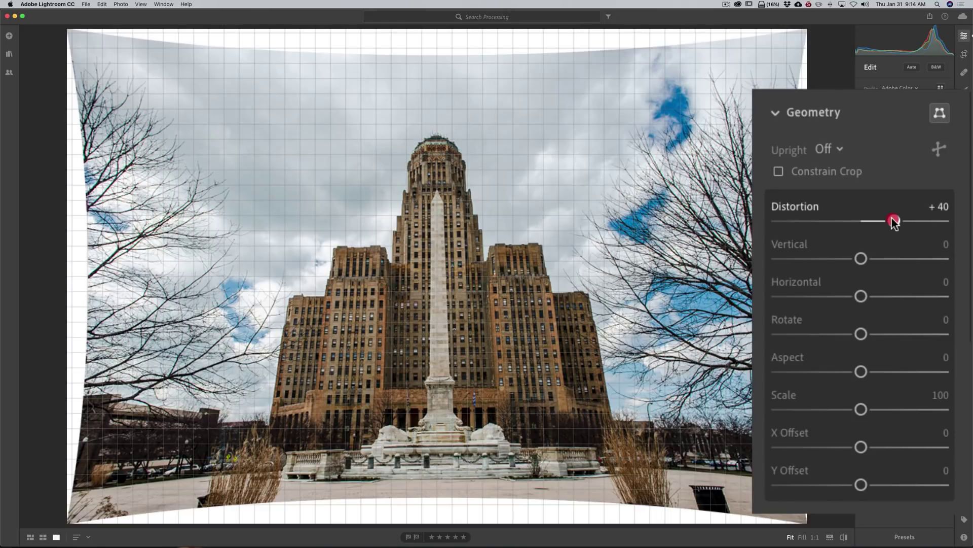
left_click_drag(893, 218, 871, 221)
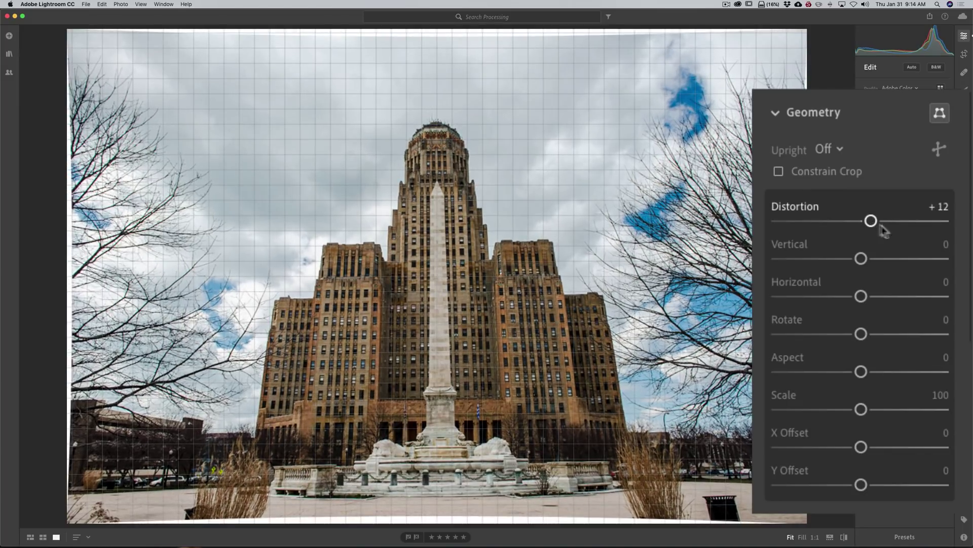
left_click(778, 171)
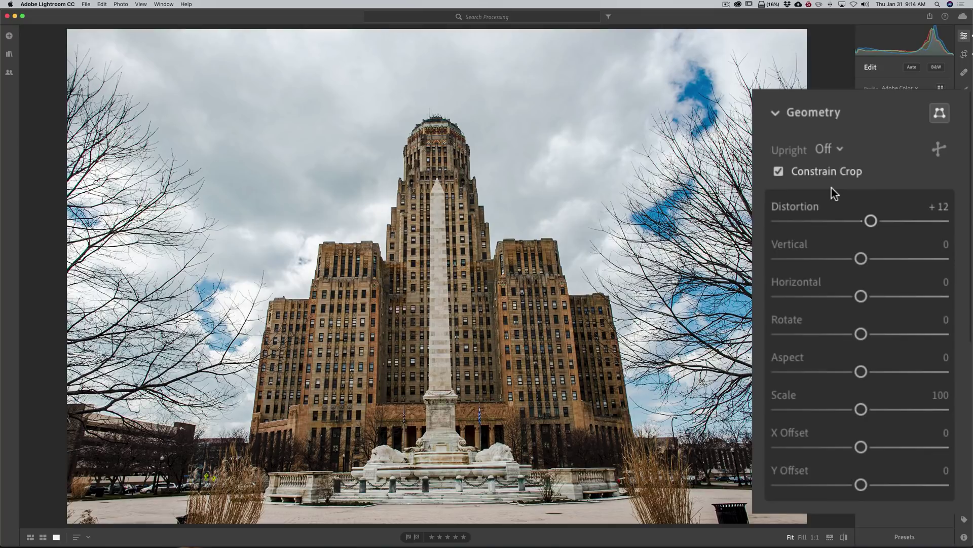
key("super+z")
key("super+z")
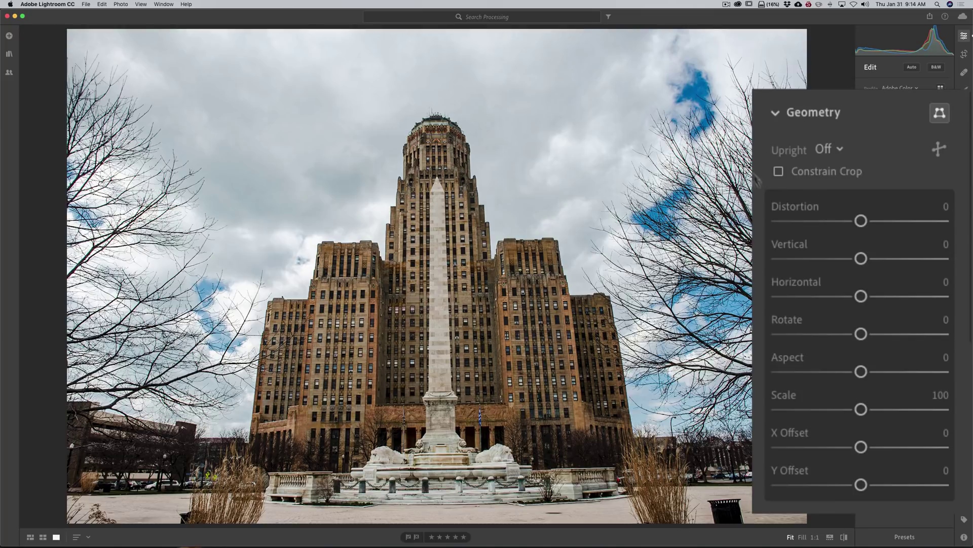
left_click_drag(859, 259, 827, 260)
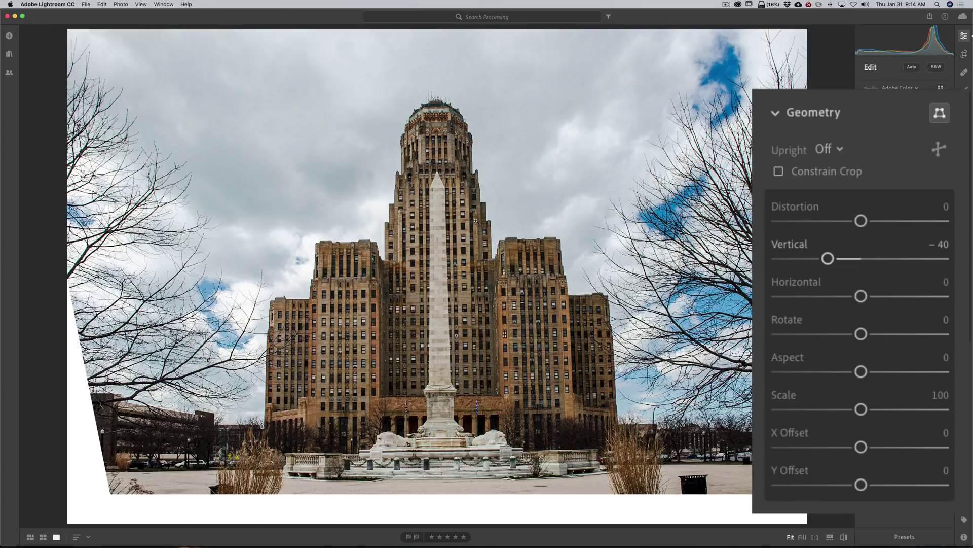
left_click(779, 172)
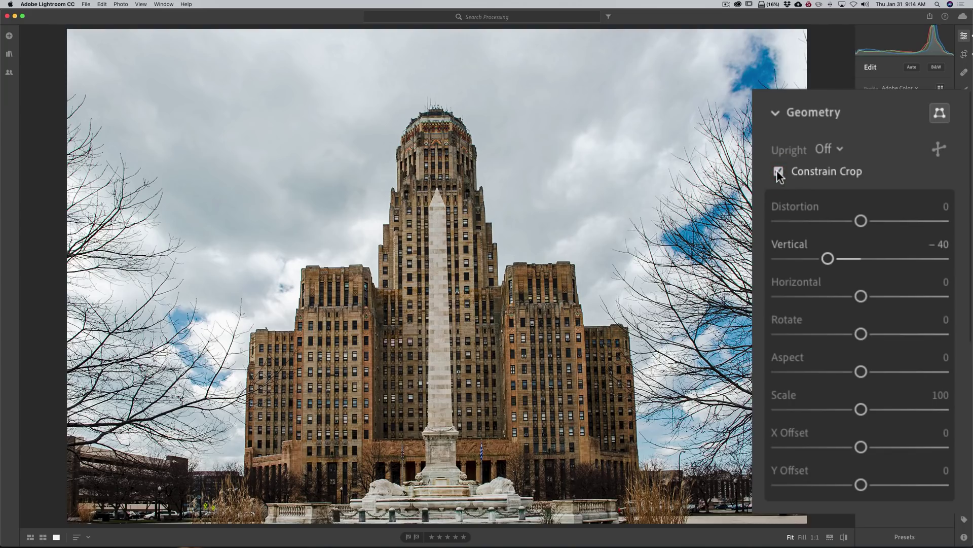
left_click(778, 173)
left_click(779, 172)
key("super")
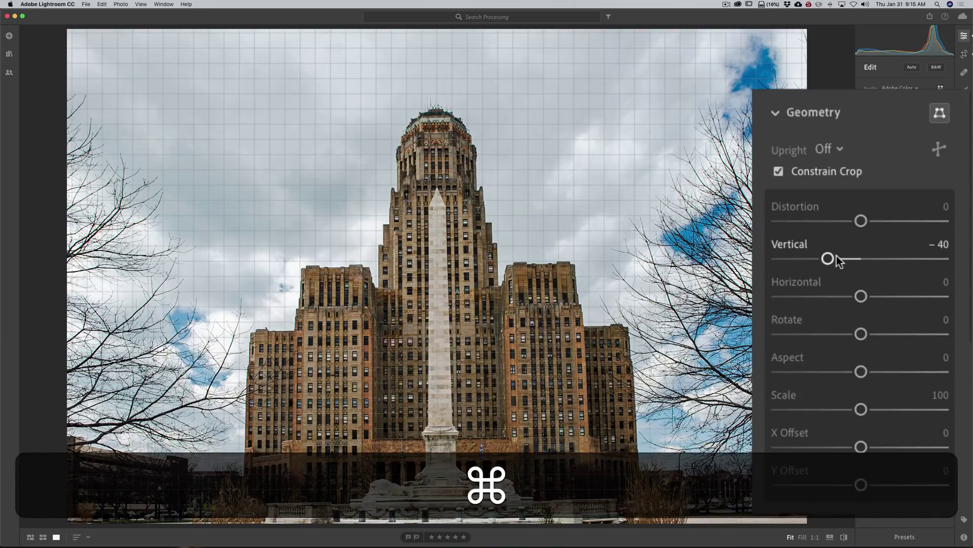
key("super+z")
key("super+z")
key("super+z")
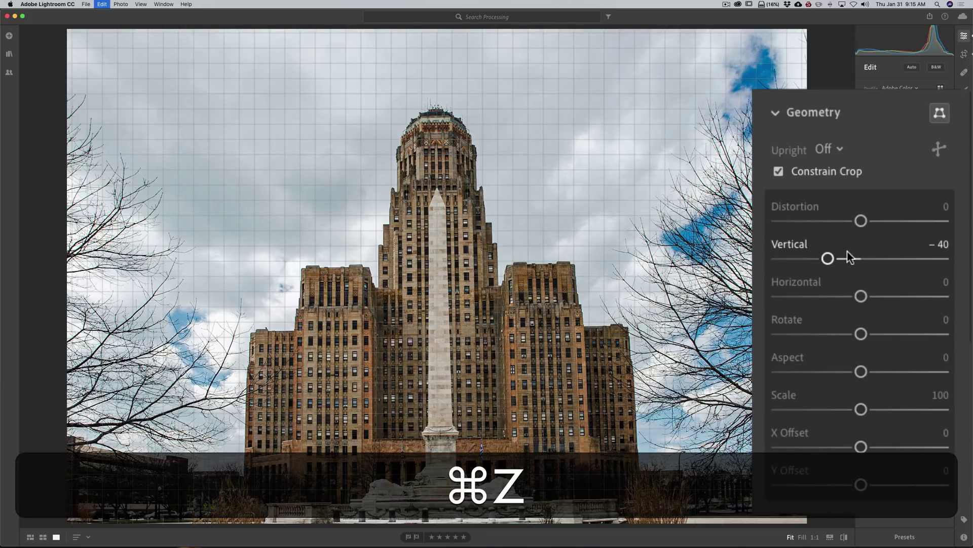
double_click(800, 251)
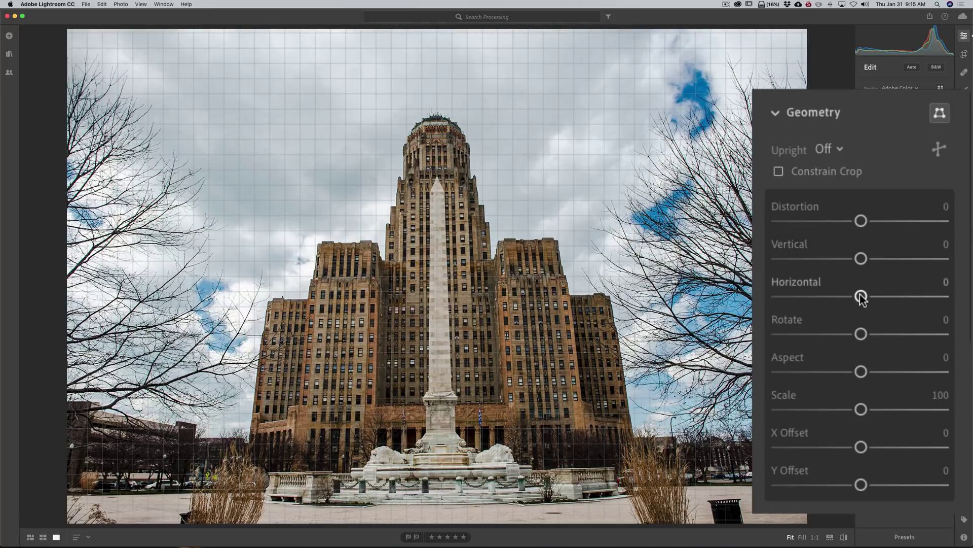
left_click_drag(861, 298, 837, 300)
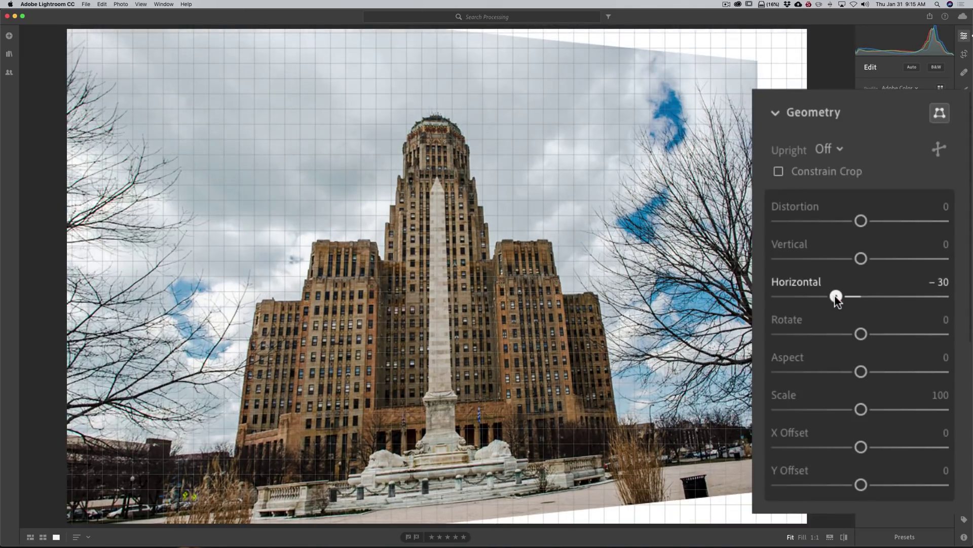
double_click(790, 281)
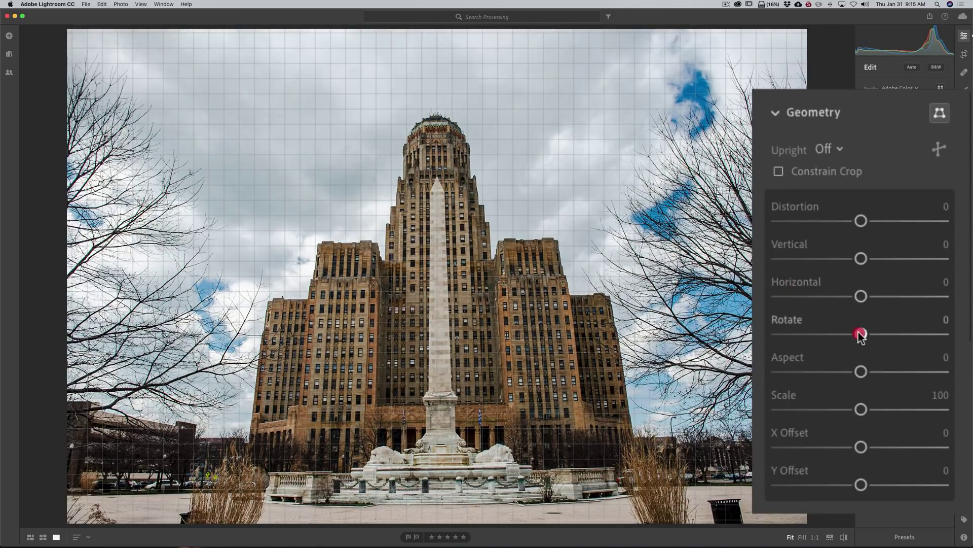
left_click_drag(861, 335, 883, 337)
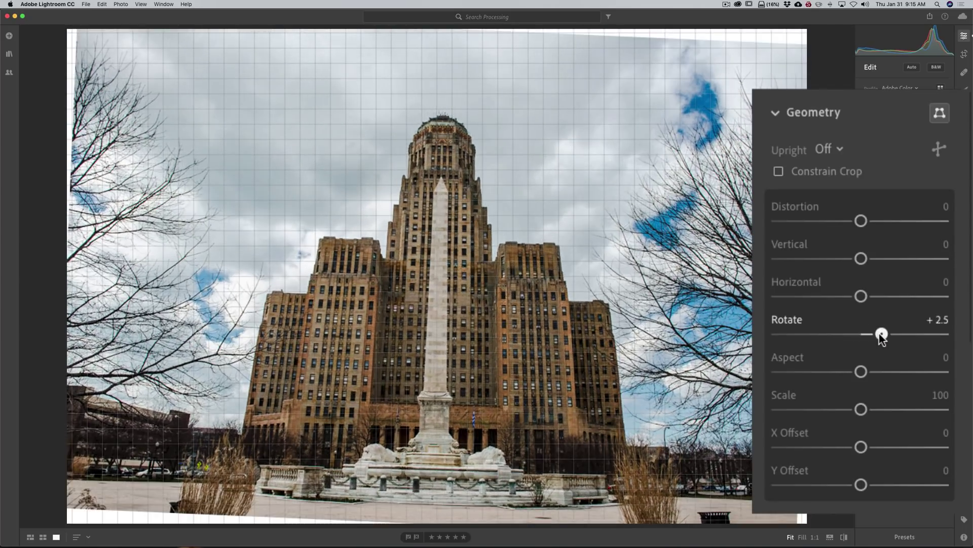
double_click(781, 317)
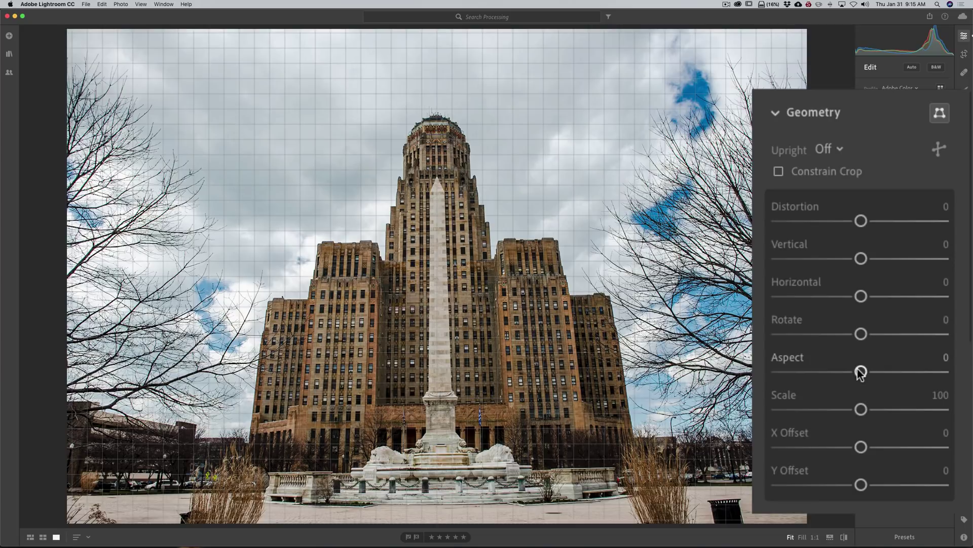
left_click_drag(860, 371, 913, 371)
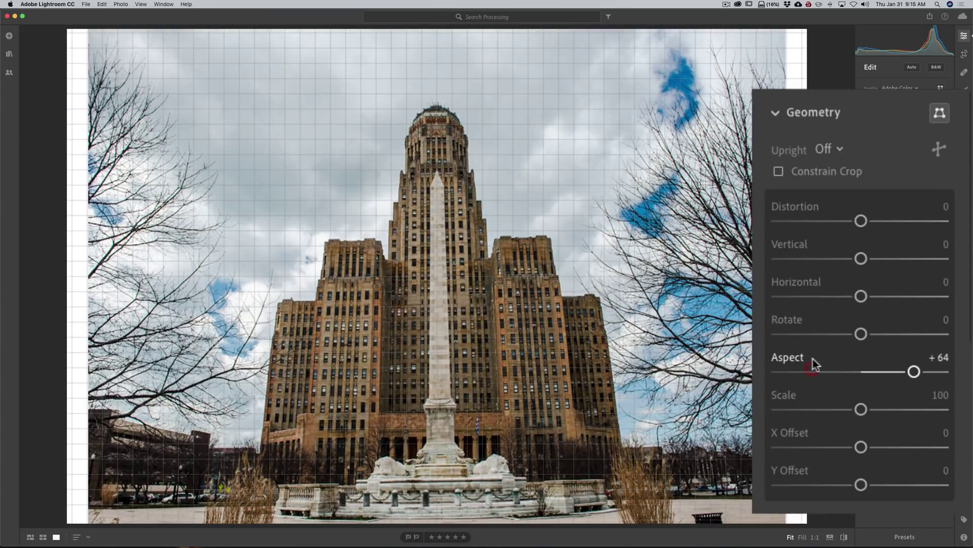
double_click(792, 359)
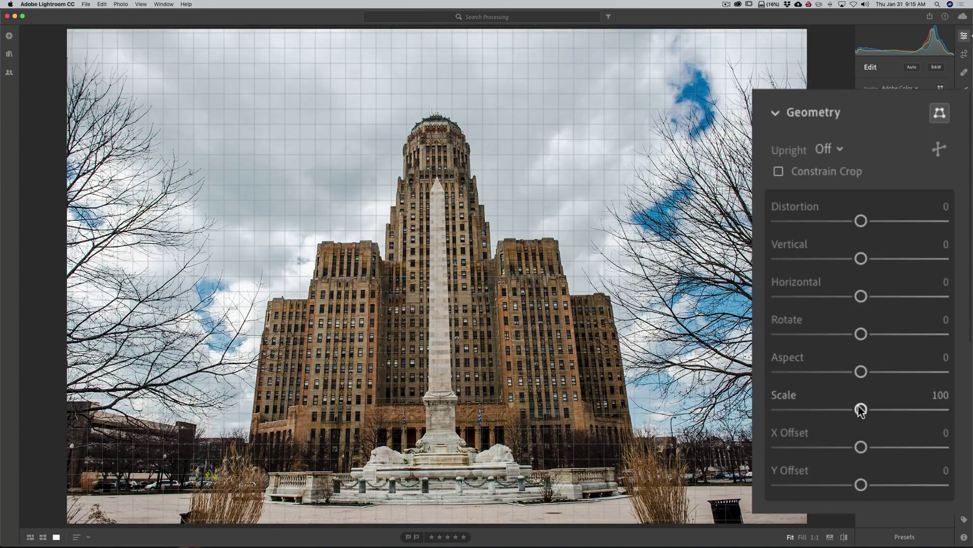
mouse_move(860, 410)
left_mouse_down()
mouse_move(902, 410)
mouse_move(809, 410)
mouse_move(861, 408)
left_mouse_up()
double_click(789, 397)
left_click_drag(861, 221, 882, 224)
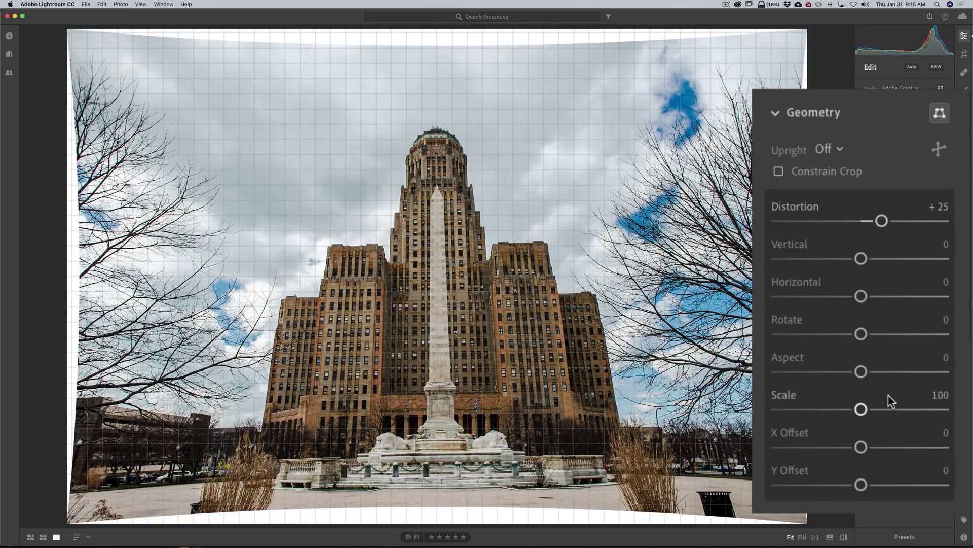
left_click_drag(861, 412, 875, 413)
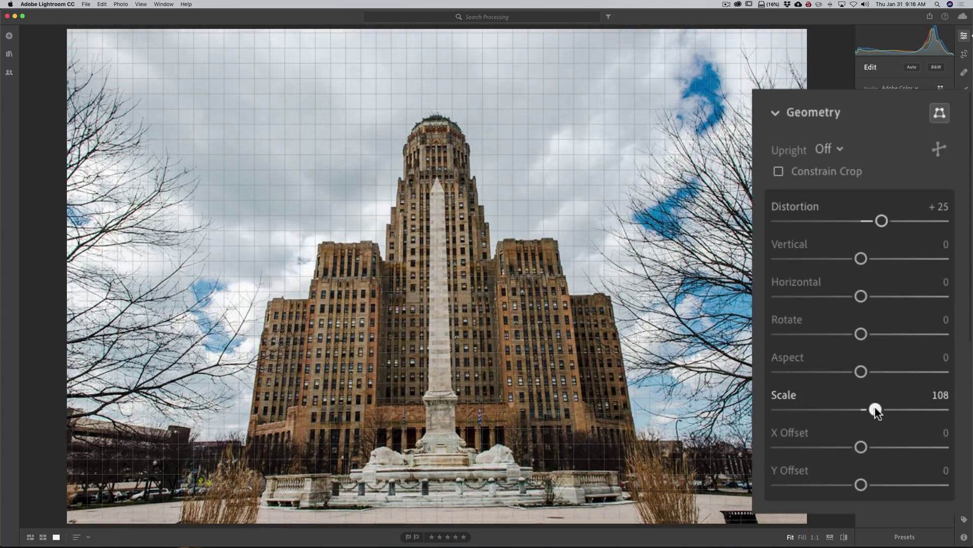
double_click(780, 395)
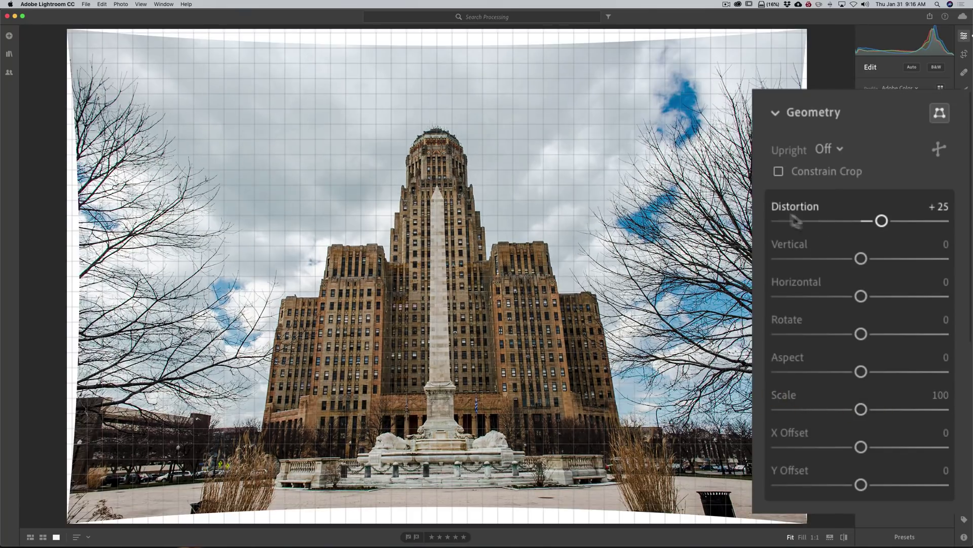
double_click(782, 205)
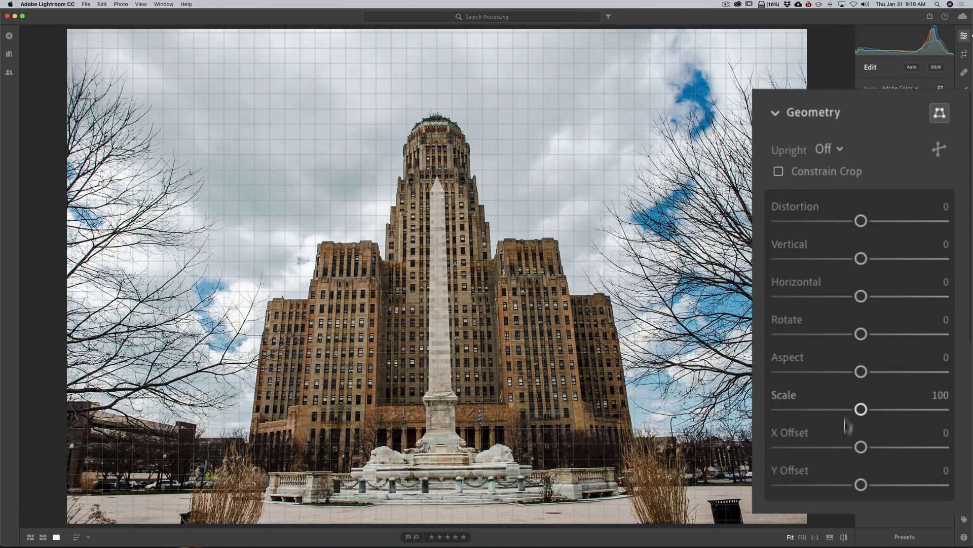
left_click_drag(861, 450, 795, 446)
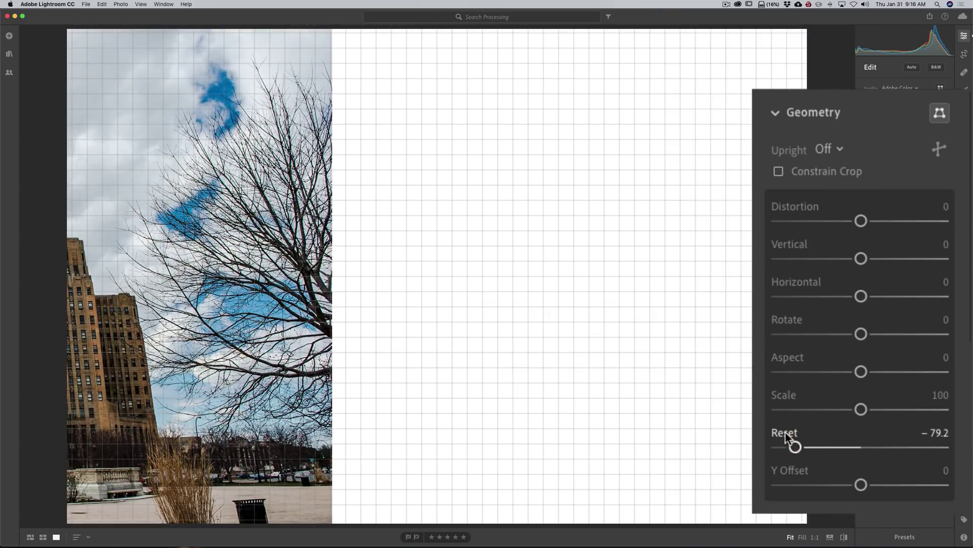
double_click(786, 432)
mouse_move(861, 484)
left_mouse_down()
mouse_move(904, 485)
mouse_move(834, 485)
mouse_move(867, 486)
left_mouse_up()
double_click(798, 476)
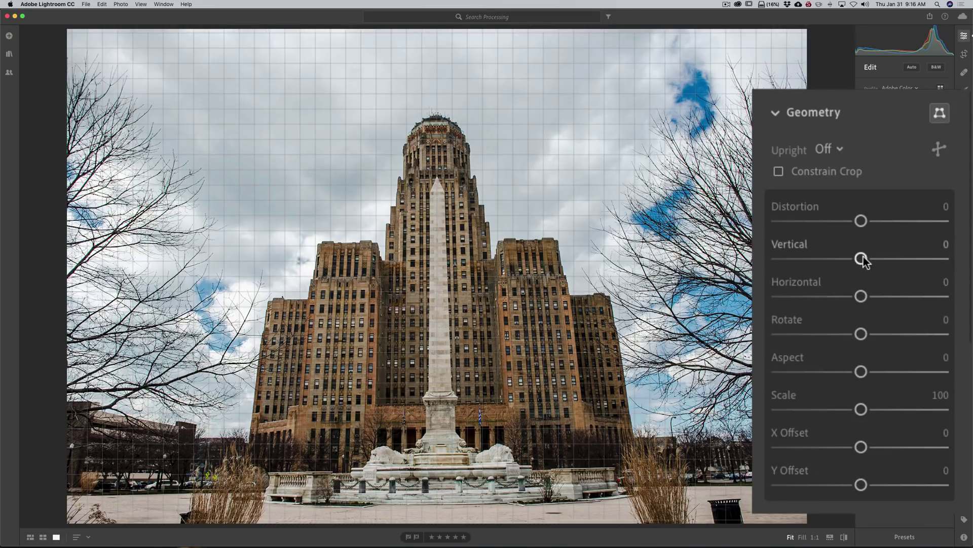
Step: Set the Vertical slider to -22 and enable Constrain Crop to hide the white edges
left_click_drag(862, 258, 844, 260)
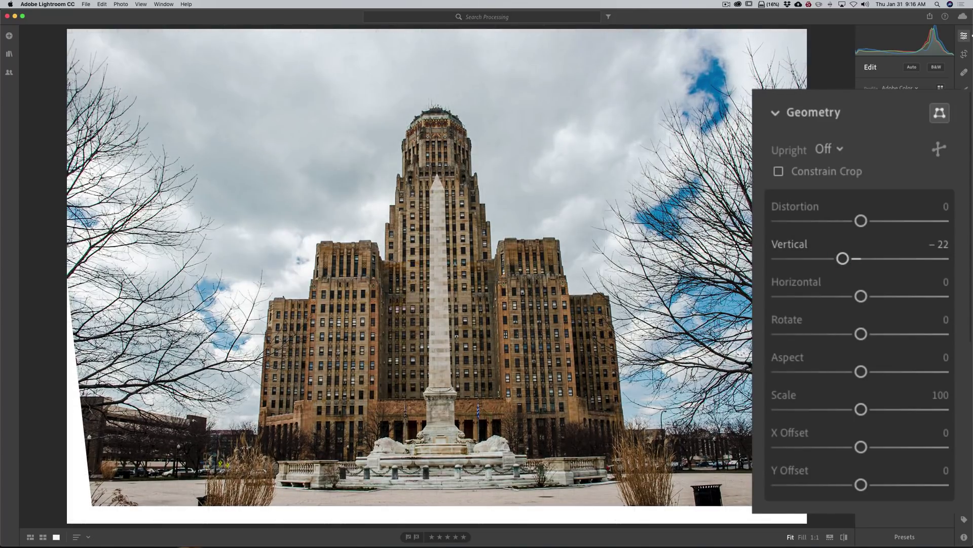
mouse_move(791, 195)
left_click(779, 172)
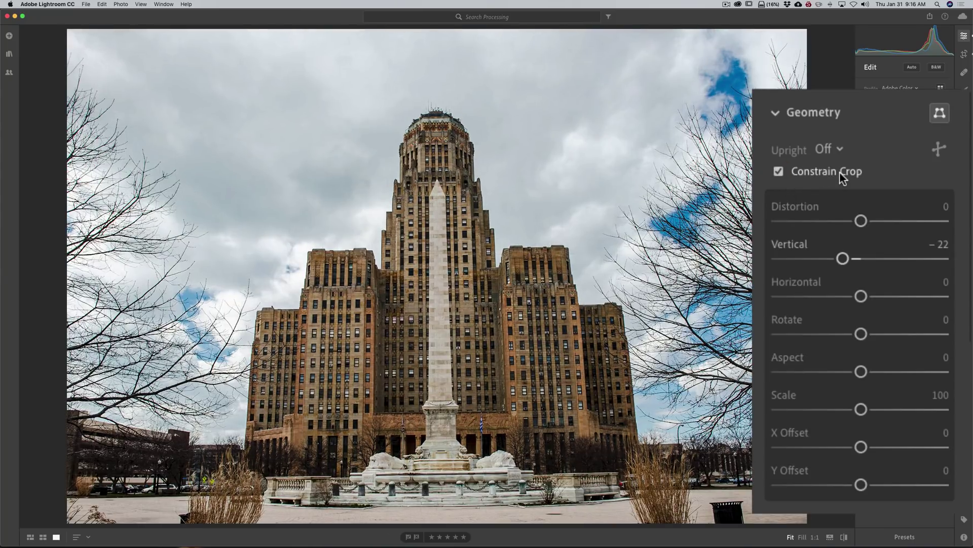